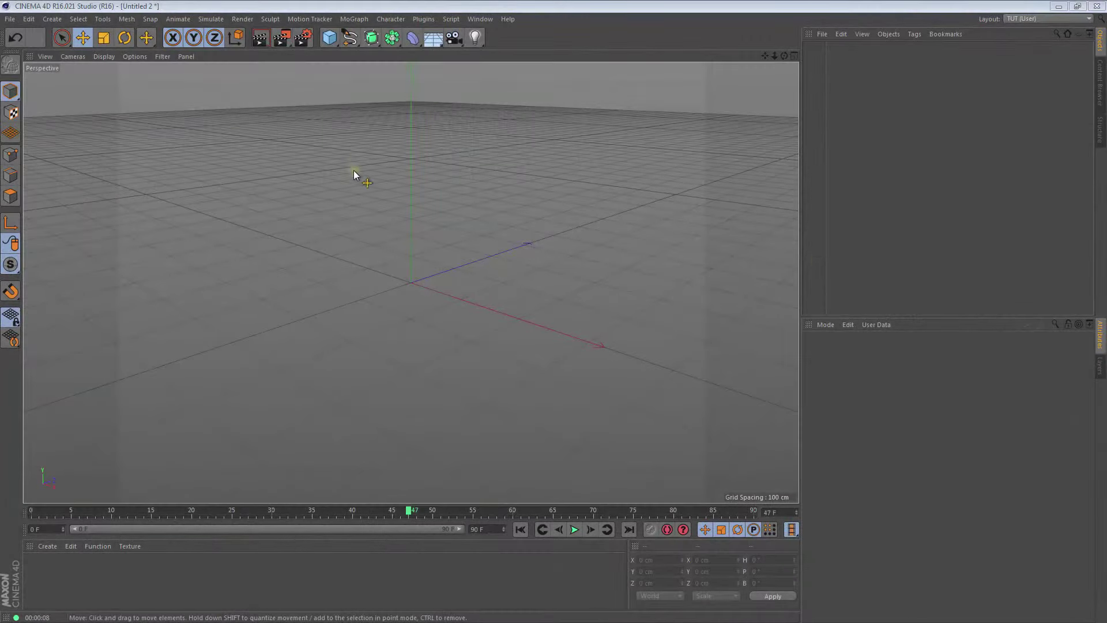
# Add a Floor object and give it a Collider Body simulation tag
pyautogui.click(433, 39)
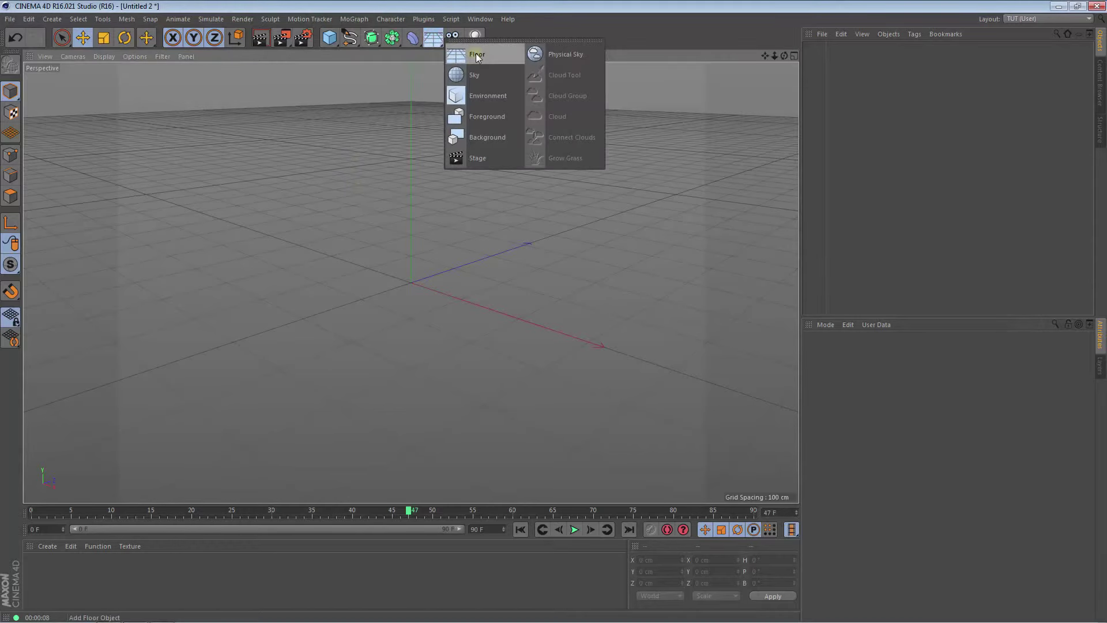
pyautogui.click(476, 54)
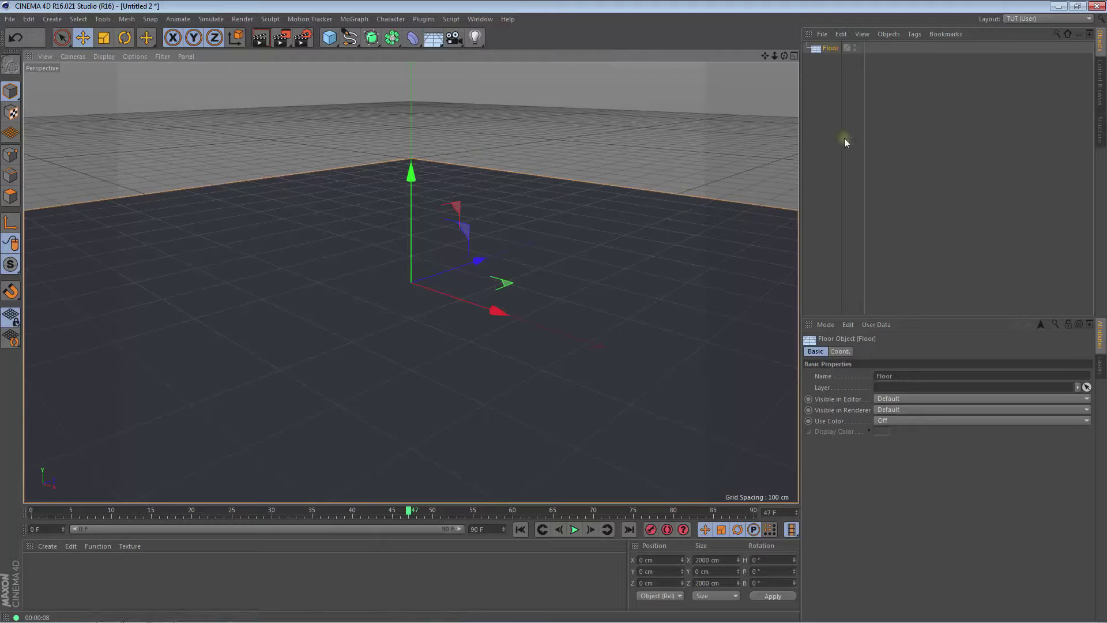
pyautogui.rightClick(823, 48)
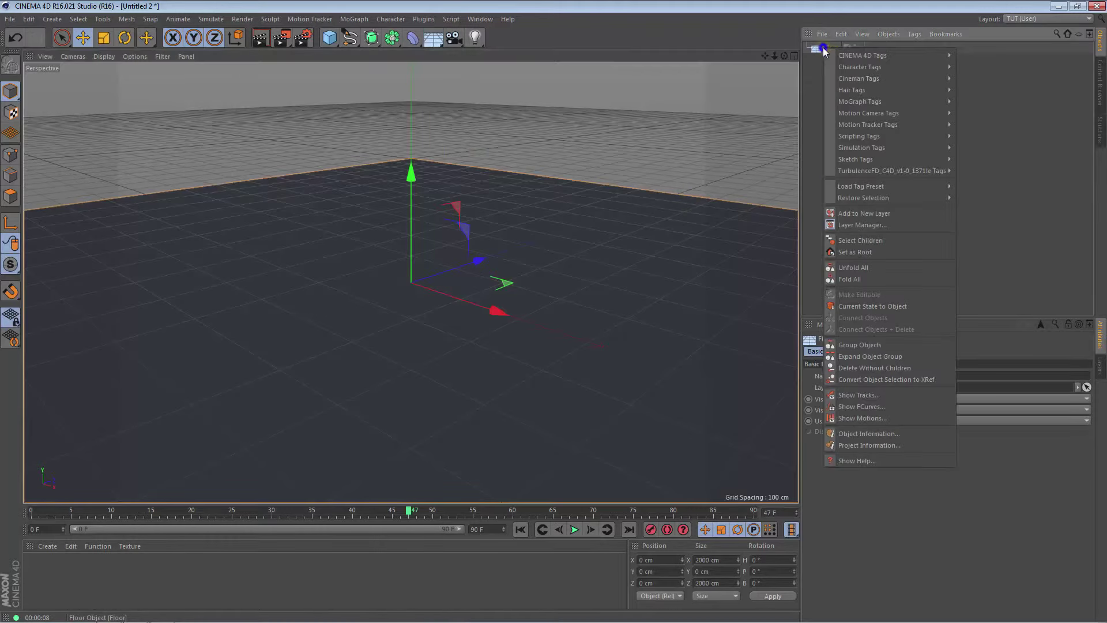
pyautogui.moveTo(861, 147)
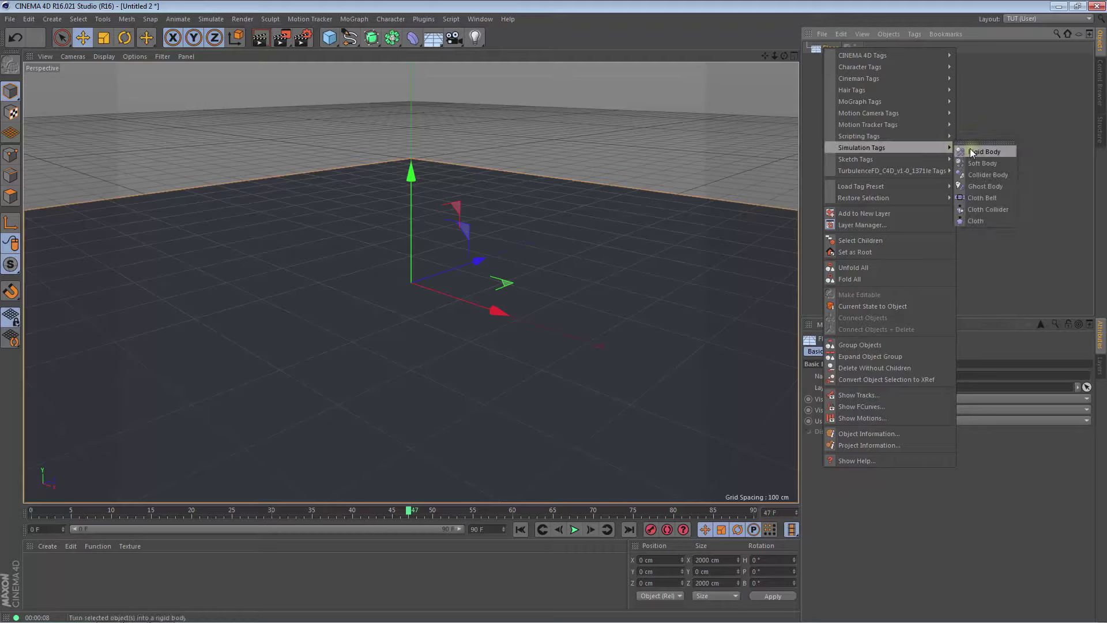
pyautogui.click(985, 174)
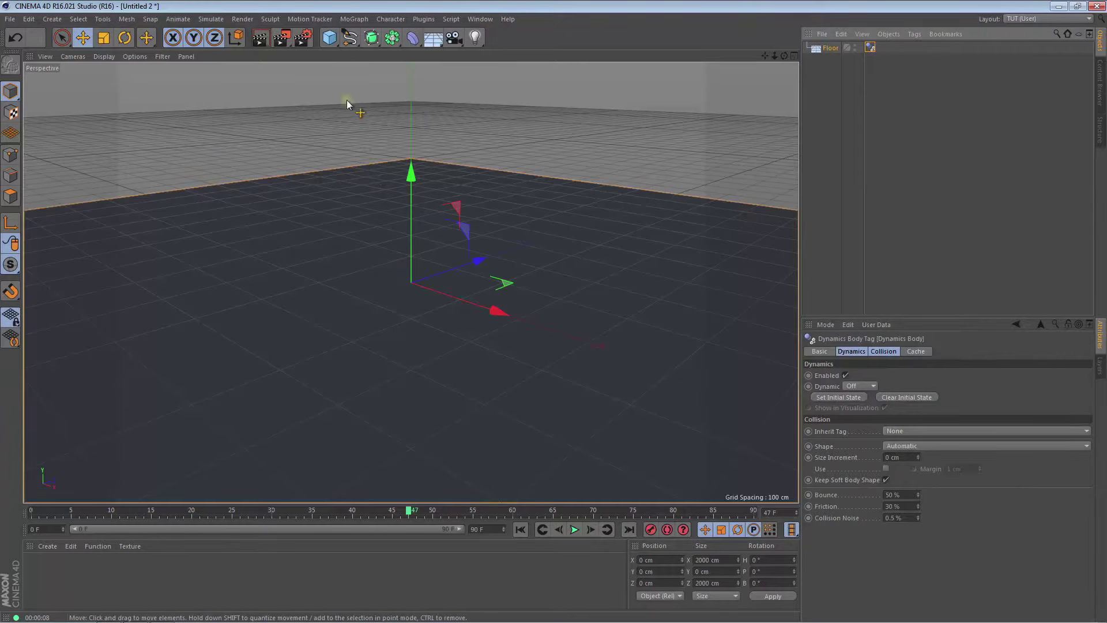
pyautogui.click(329, 39)
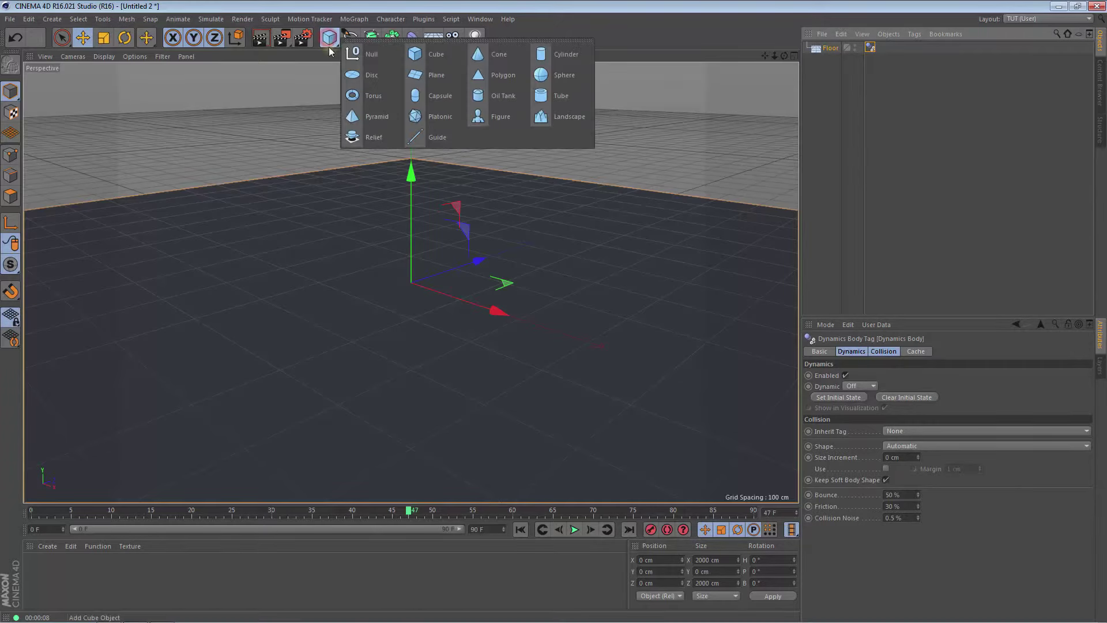
# Add a Cube primitive sized 100 cm on X, Y and Z
pyautogui.click(427, 56)
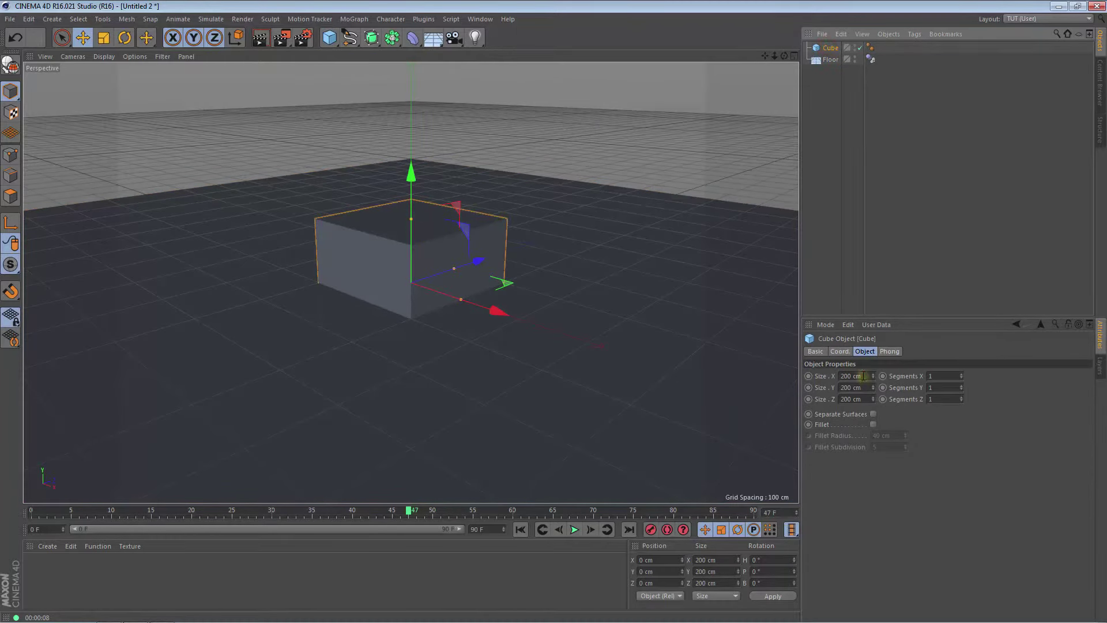
pyautogui.moveTo(863, 376); pyautogui.dragTo(838, 375)
pyautogui.write('100')
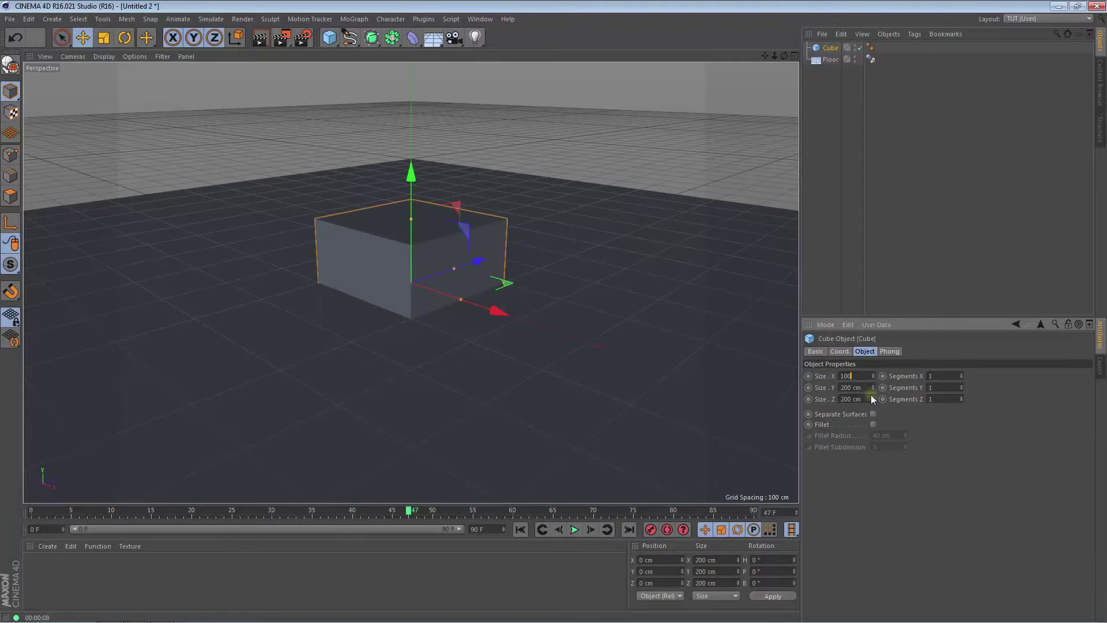
pyautogui.moveTo(865, 387); pyautogui.dragTo(811, 387)
pyautogui.write('100')
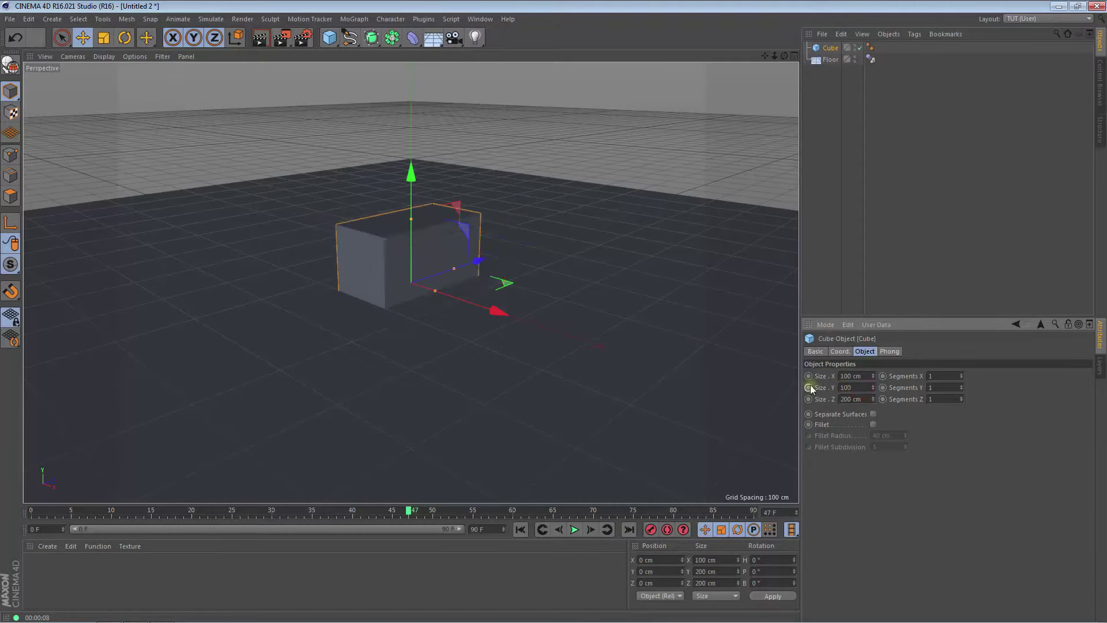
pyautogui.moveTo(868, 399); pyautogui.dragTo(806, 399)
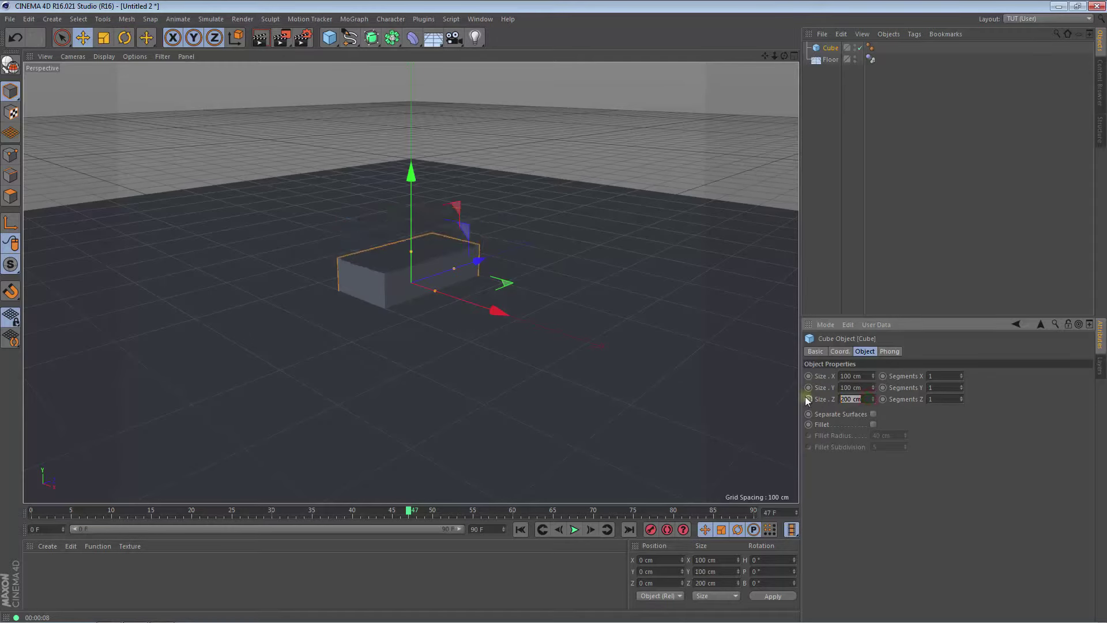
pyautogui.write('100')
pyautogui.press('Return')
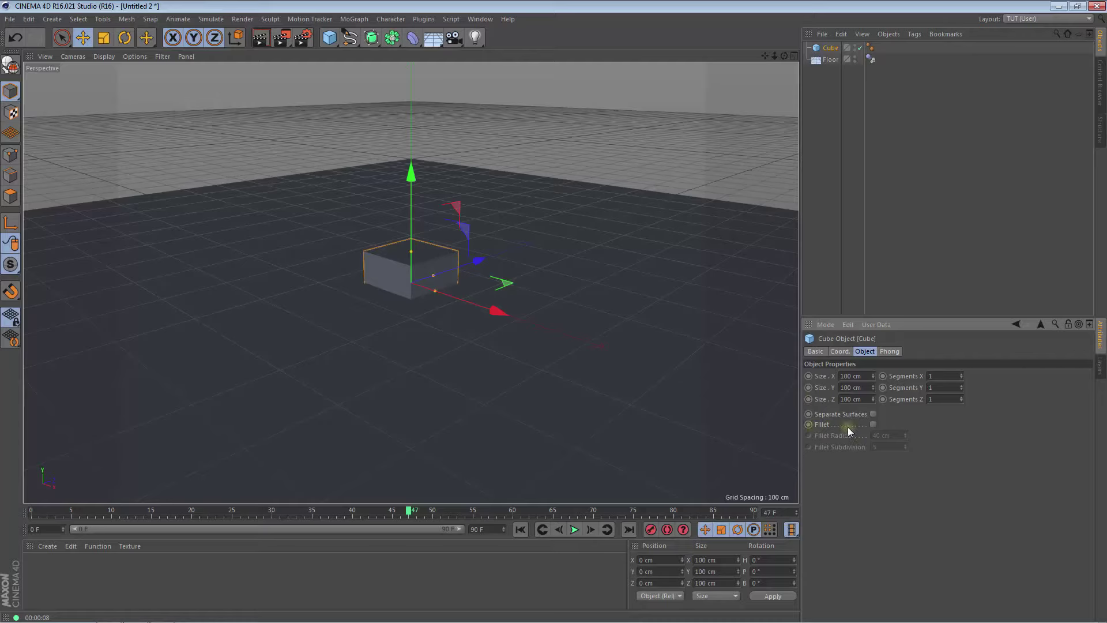
# Enable Fillet on the cube with 2 cm radius and 2 subdivisions
pyautogui.click(873, 425)
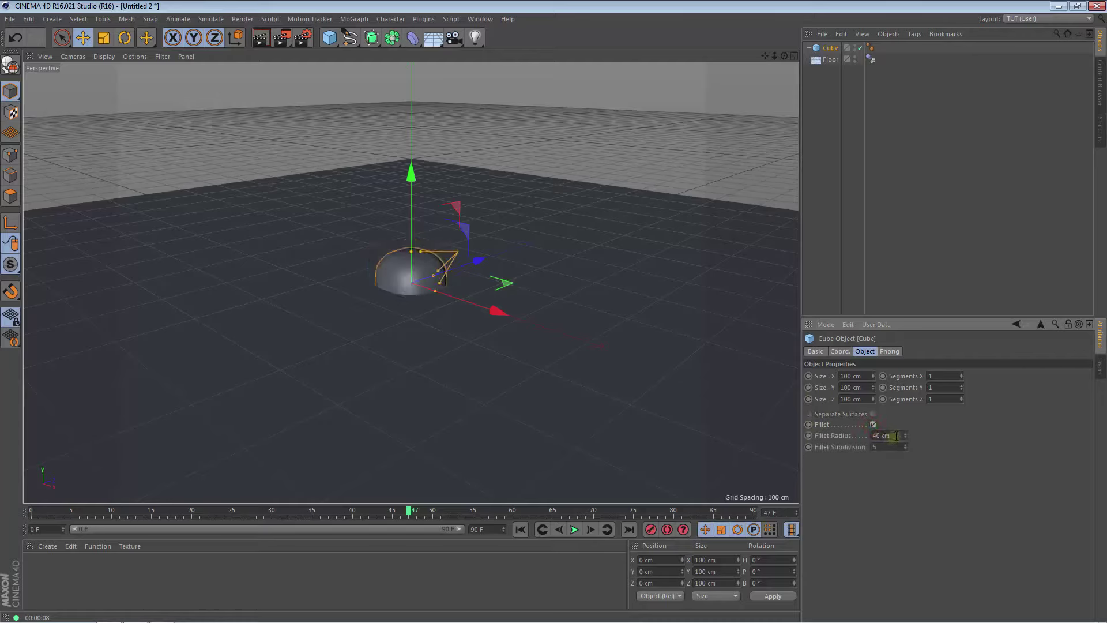
pyautogui.moveTo(896, 435); pyautogui.dragTo(868, 436)
pyautogui.write('2')
pyautogui.write('2')
pyautogui.press('Return')
pyautogui.click(895, 438)
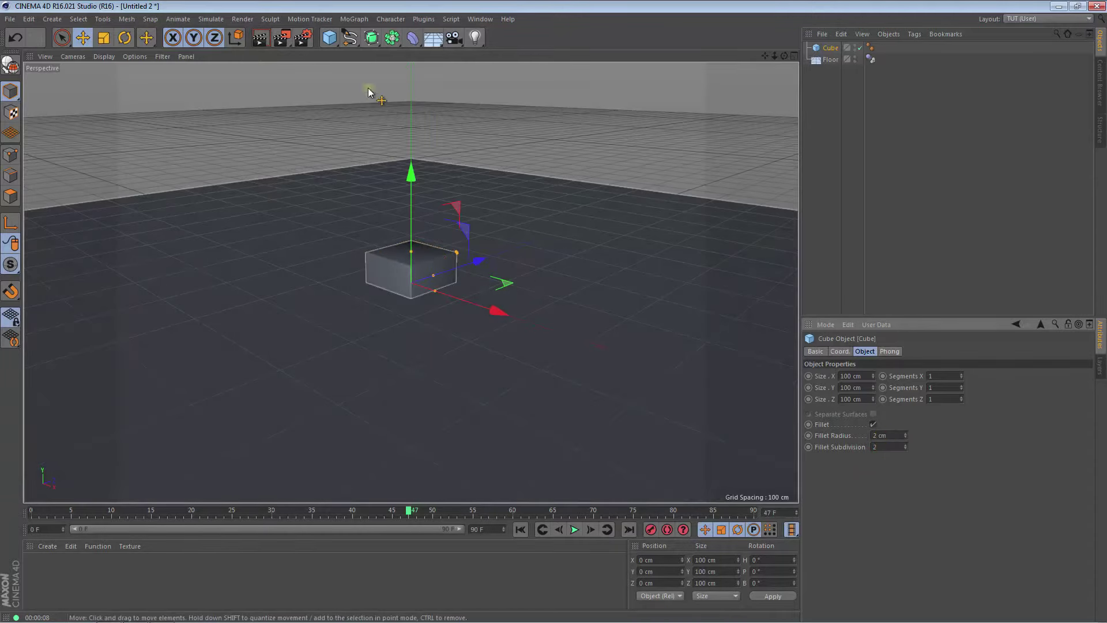
# Add a MoGraph Cloner and make the Cube its child, then select the Cloner
pyautogui.click(354, 21)
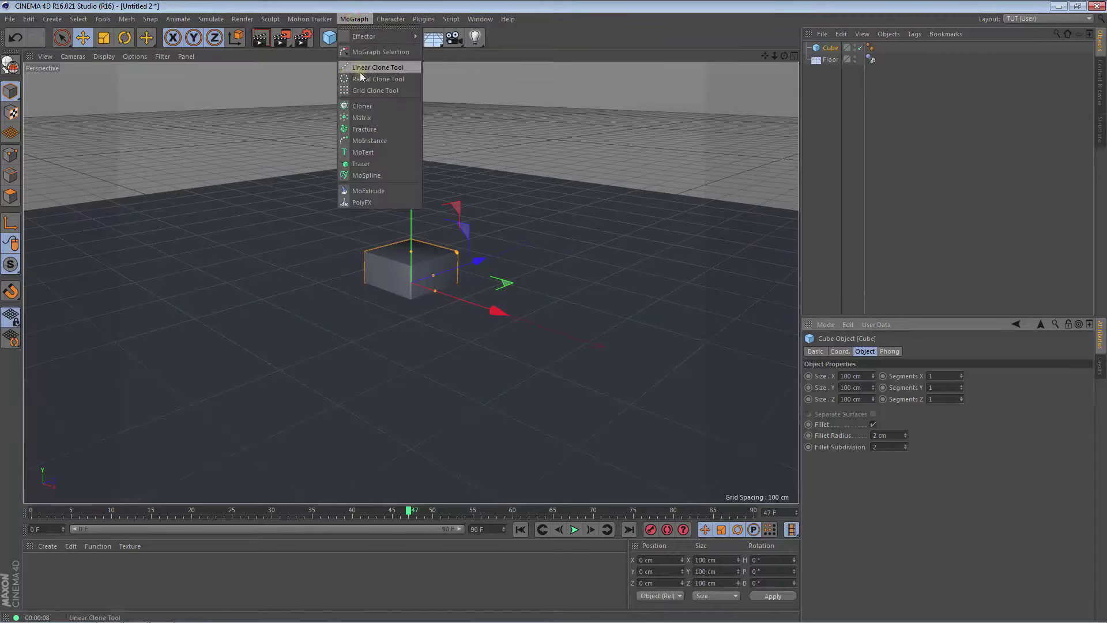
pyautogui.click(366, 107)
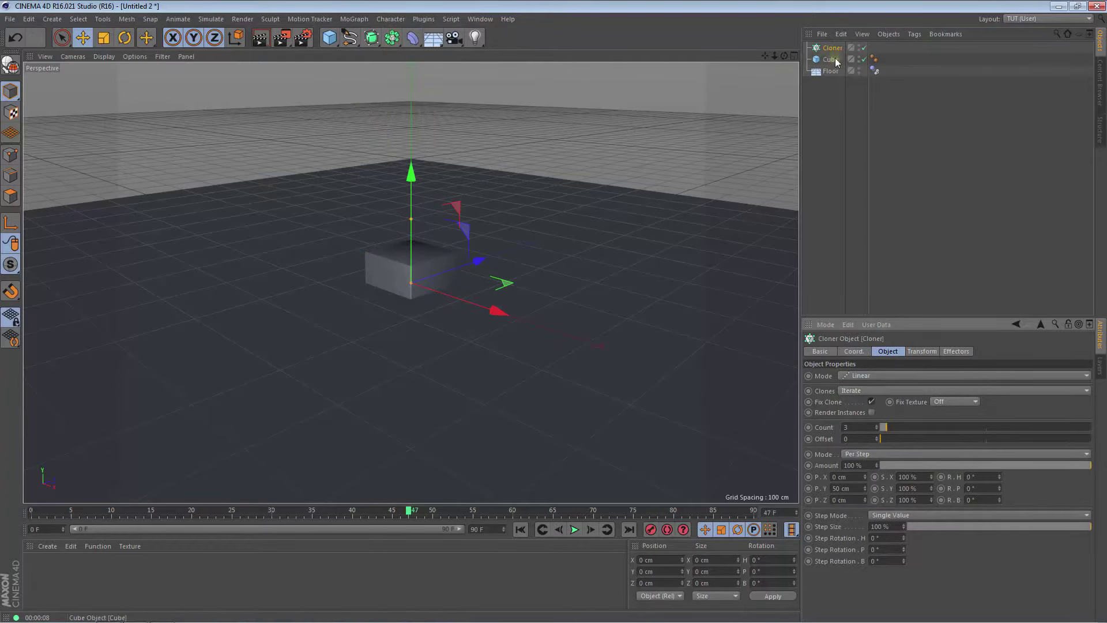
pyautogui.moveTo(837, 63); pyautogui.dragTo(833, 51)
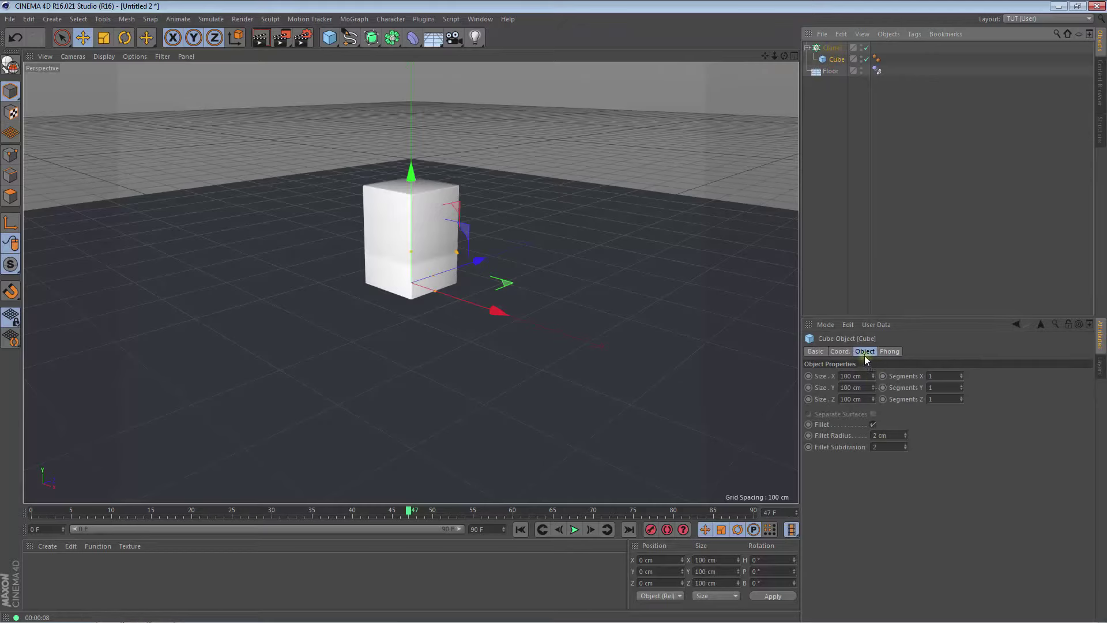
pyautogui.click(828, 48)
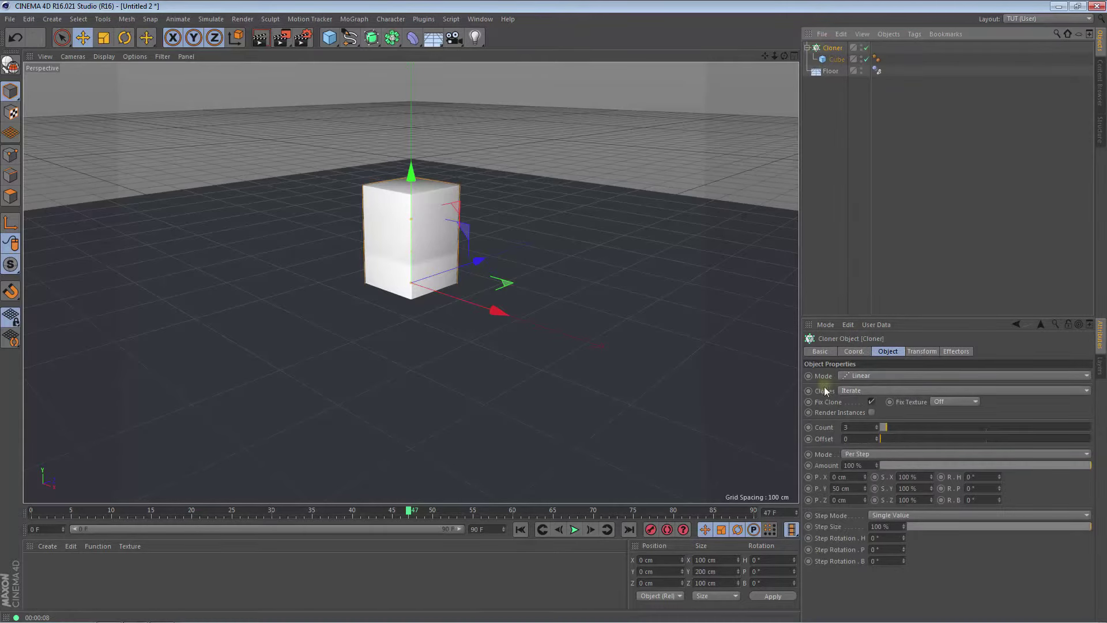
# Switch the Cloner to Grid Array mode with a count of 11 × 11 × 11
pyautogui.click(871, 375)
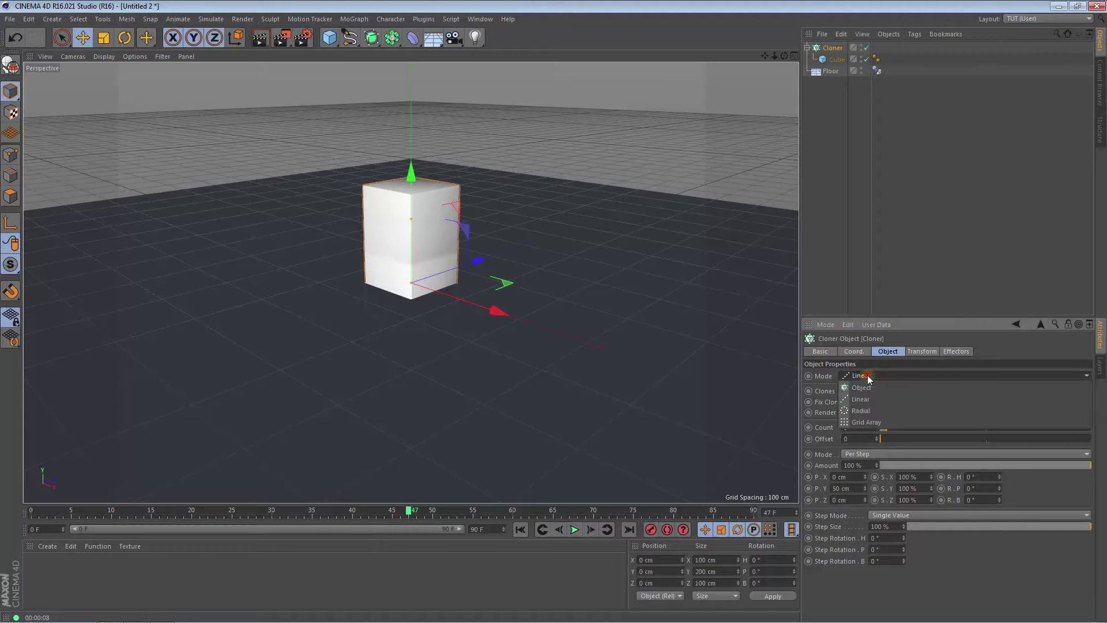
pyautogui.click(863, 422)
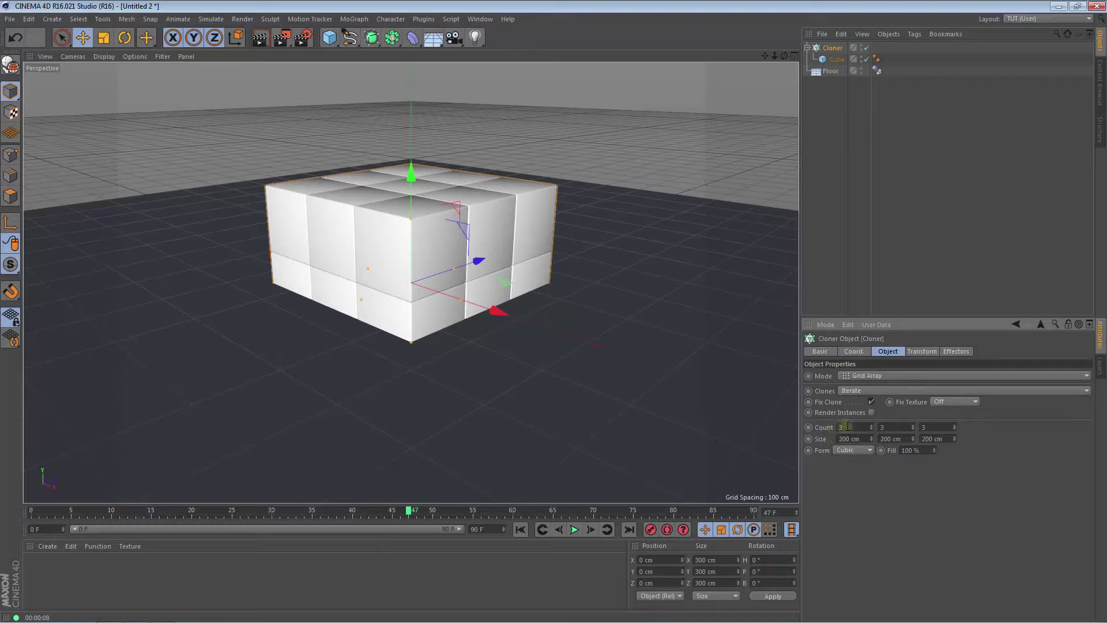
pyautogui.click(839, 428)
pyautogui.write('11')
pyautogui.press('Tab')
pyautogui.write('1')
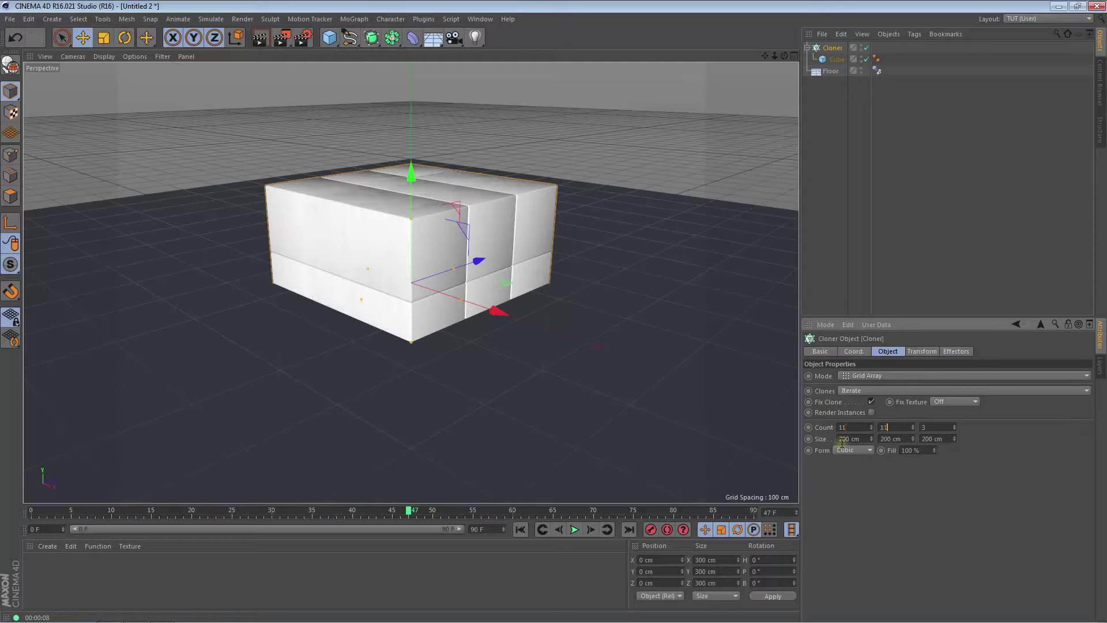
pyautogui.press('Tab')
pyautogui.write('11')
pyautogui.press('Tab')
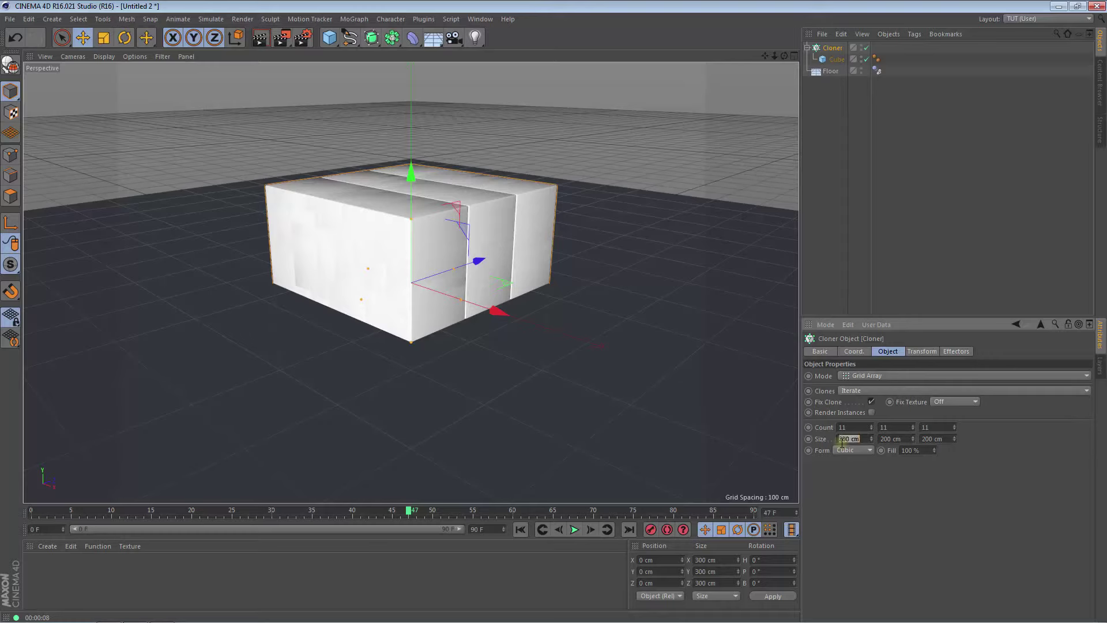
# Set the grid size to 1000 cm on X, Y and Z and zoom out
pyautogui.write('1')
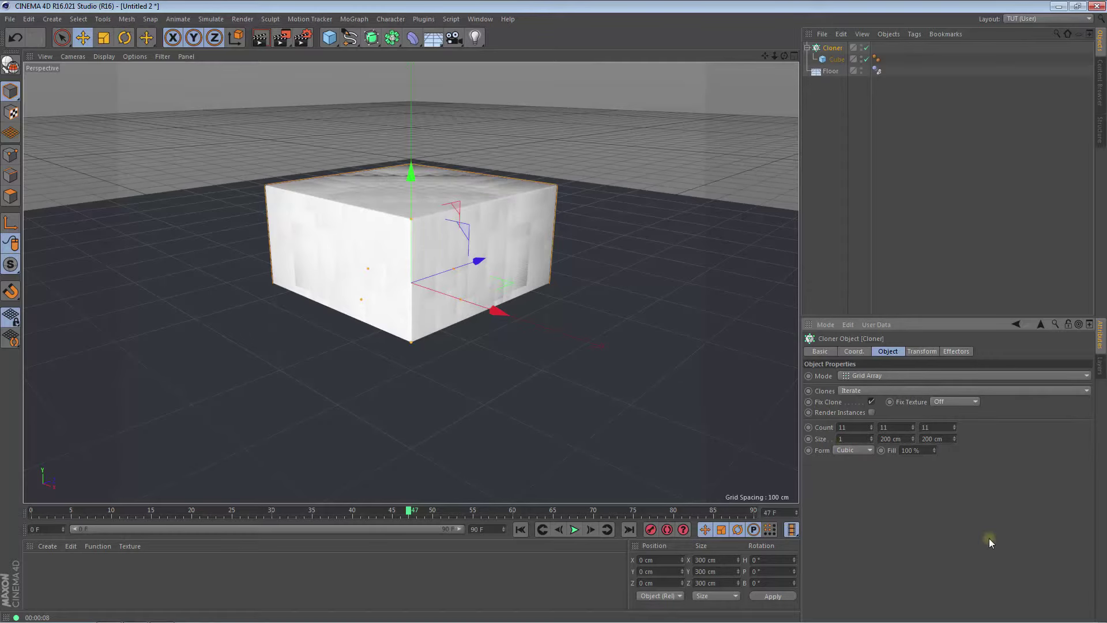
pyautogui.write('000')
pyautogui.press('Tab')
pyautogui.write('100')
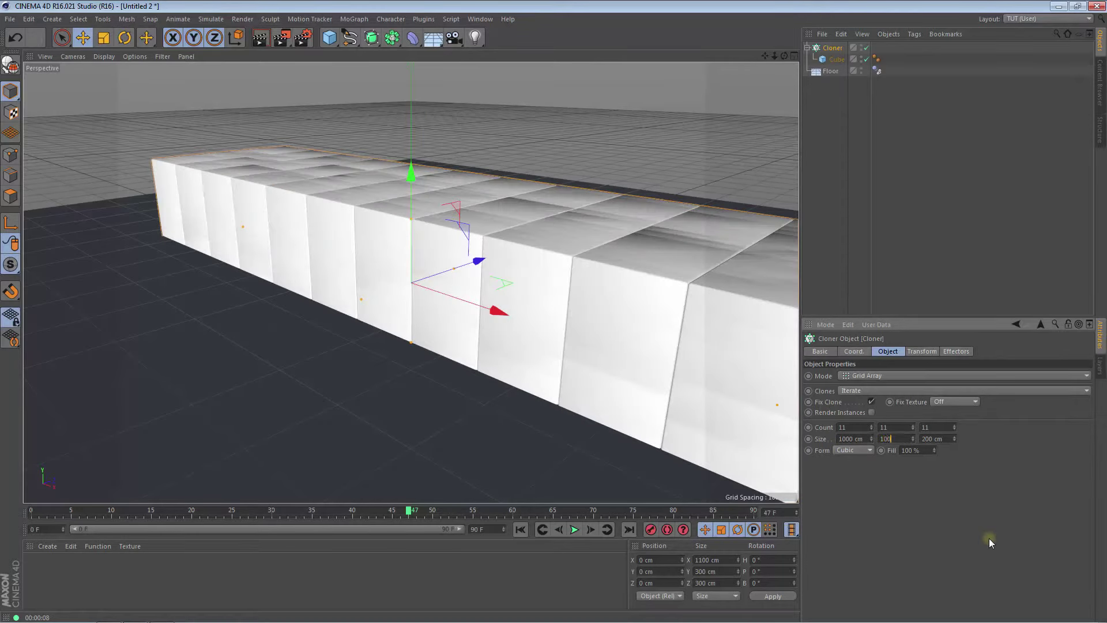
pyautogui.write('0')
pyautogui.press('Tab')
pyautogui.write('1000')
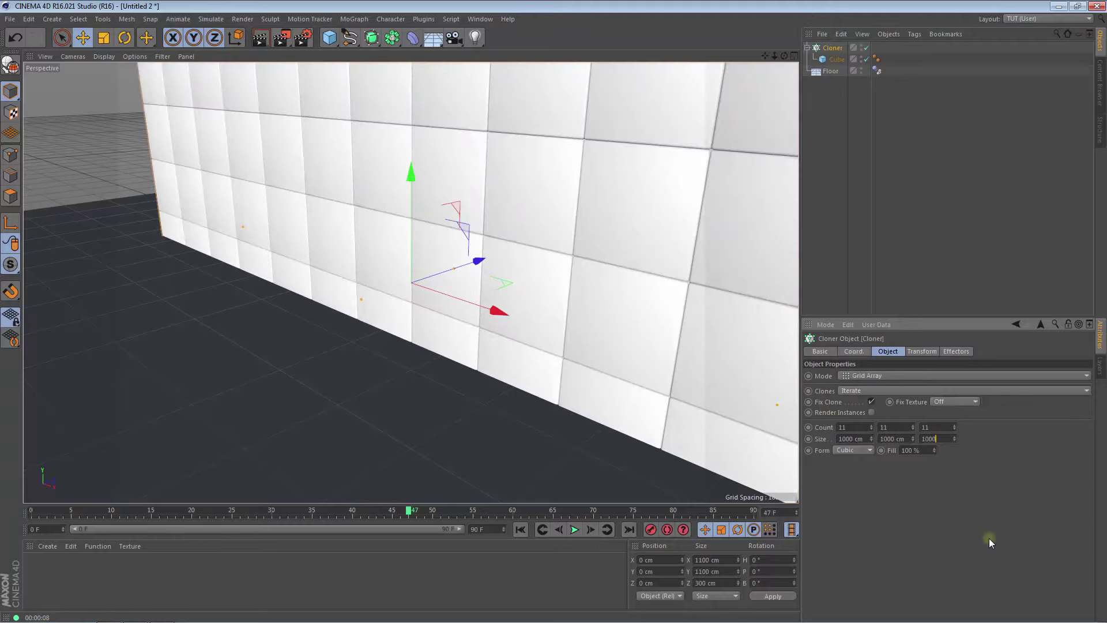
pyautogui.press('Return')
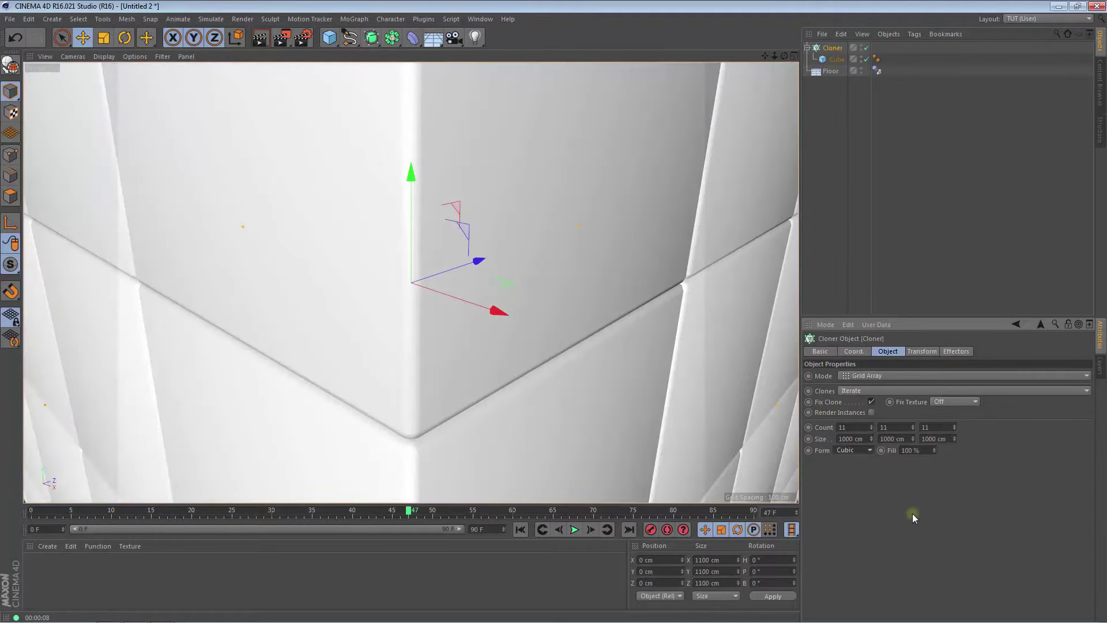
pyautogui.moveTo(777, 55)
pyautogui.mouseDown()
pyautogui.moveTo(756, 58)
pyautogui.moveTo(773, 56)
pyautogui.mouseUp()
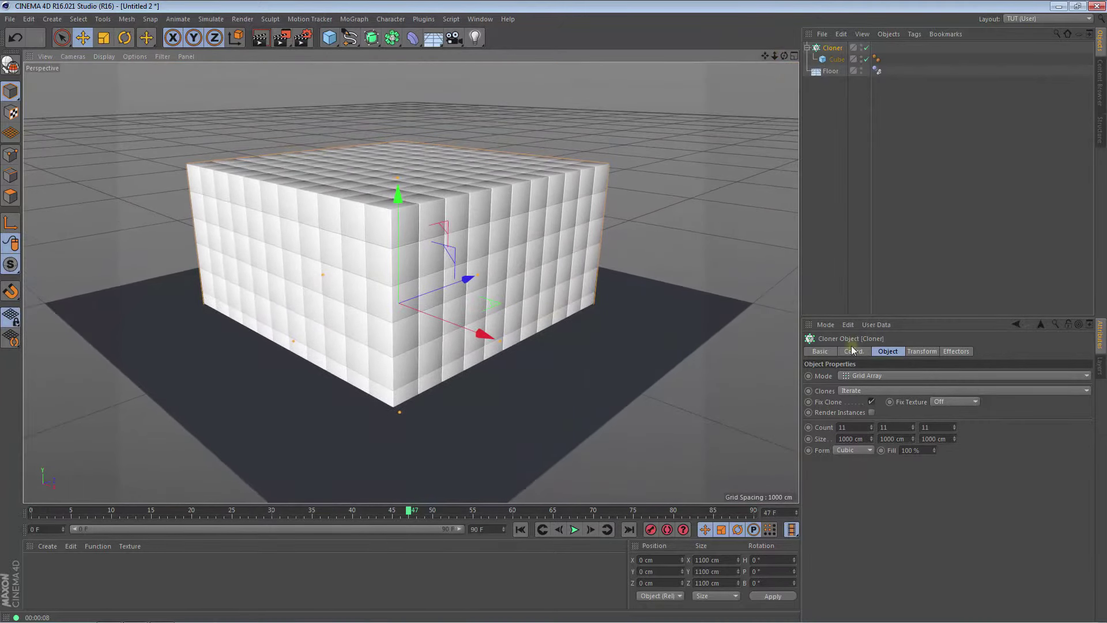
# Set the Cloner's Y position to 550 cm in its Coord. tab and zoom out
pyautogui.click(853, 352)
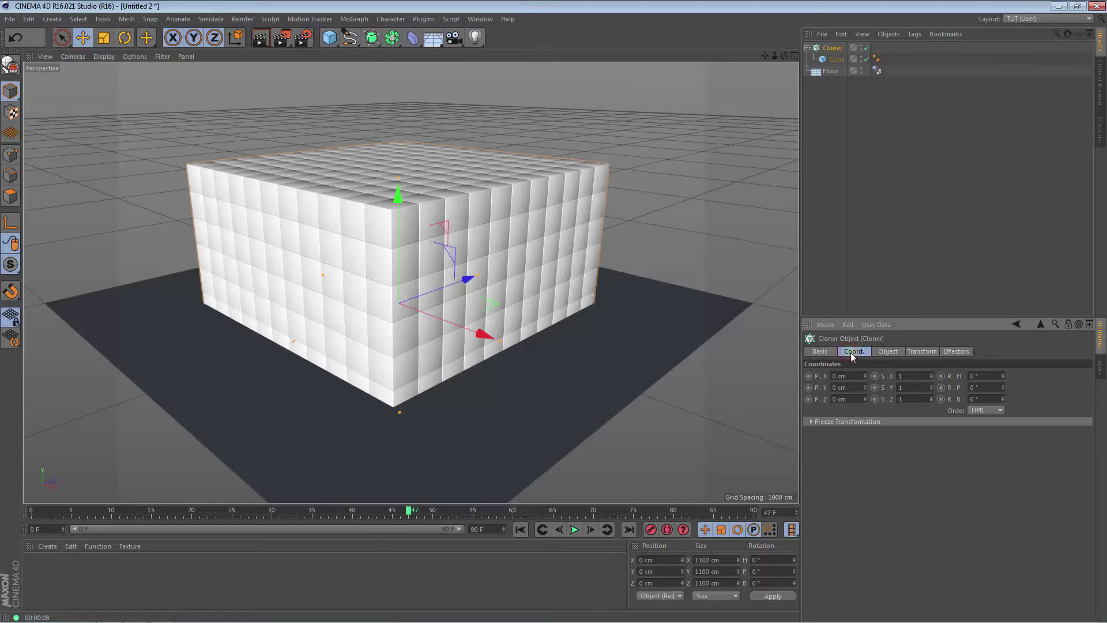
pyautogui.click(847, 387)
pyautogui.write('550')
pyautogui.press('Return')
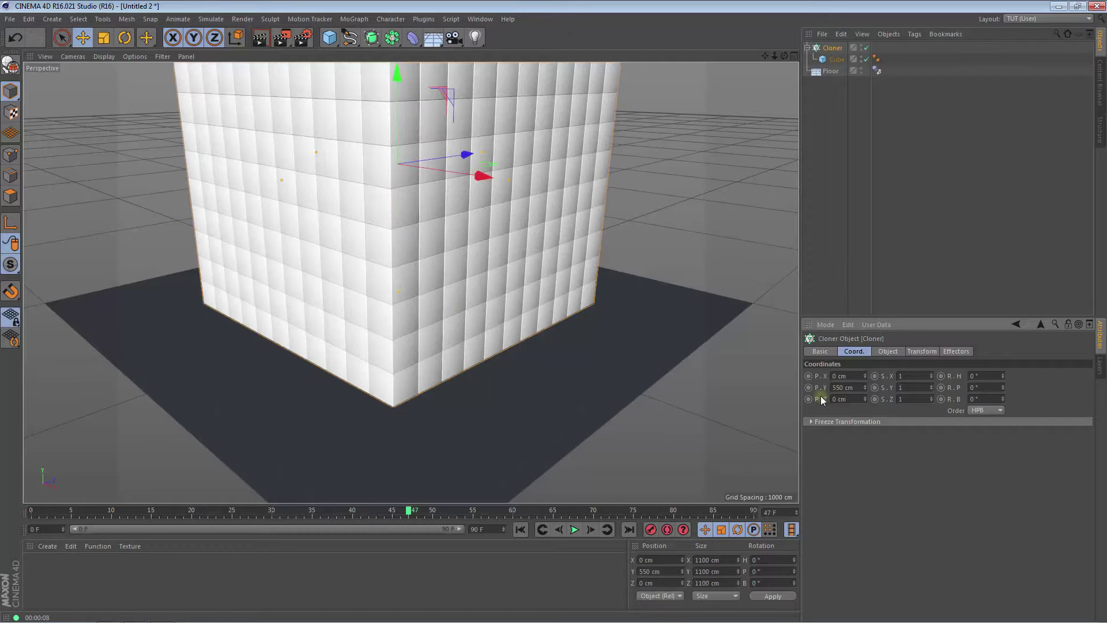
pyautogui.moveTo(775, 56); pyautogui.dragTo(796, 109)
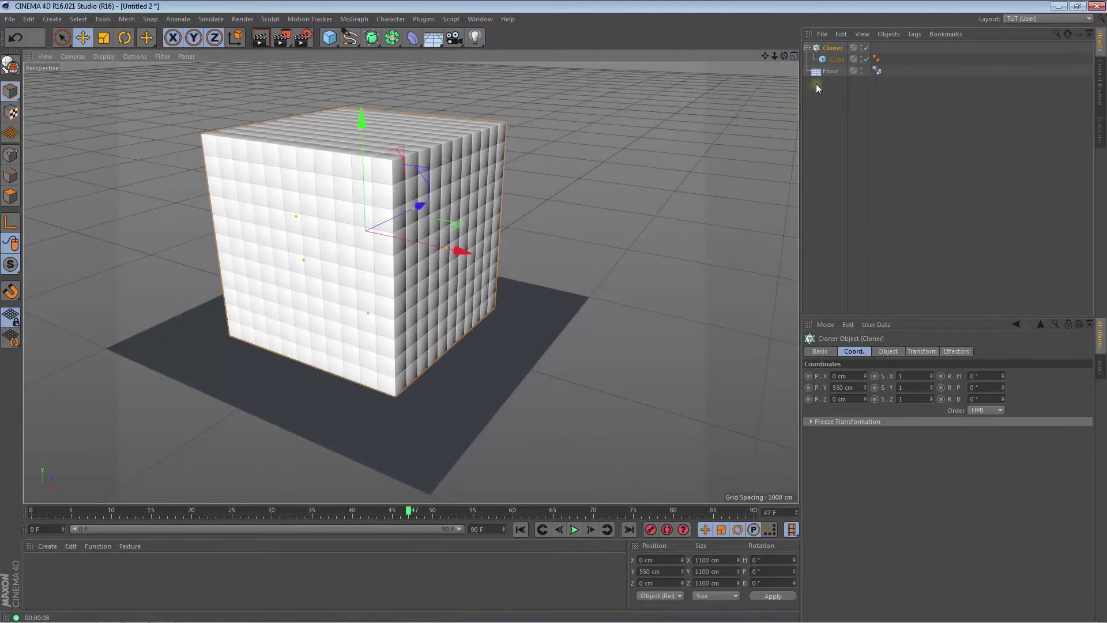
# Give the Cloner a Rigid Body tag with Individual Elements set to All
pyautogui.rightClick(831, 51)
pyautogui.moveTo(867, 149)
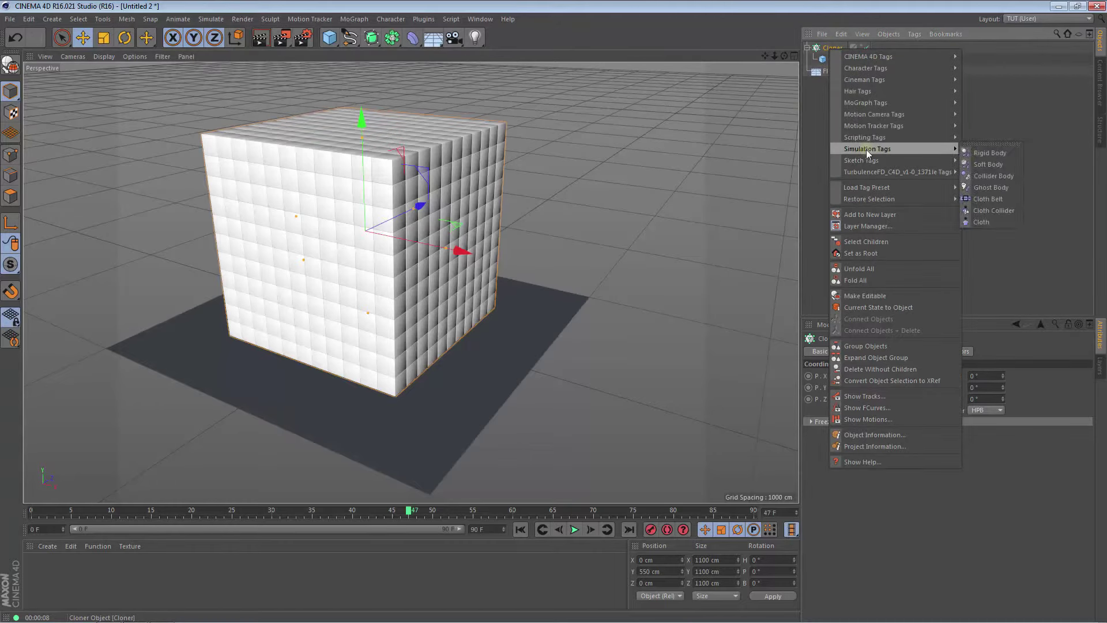
pyautogui.click(985, 150)
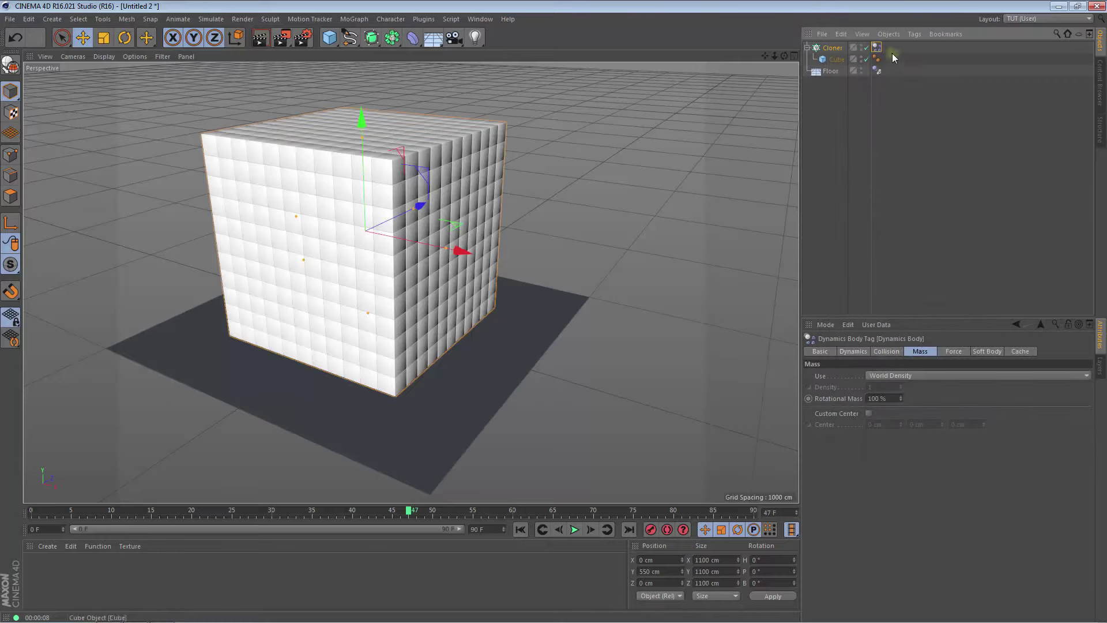
pyautogui.click(853, 351)
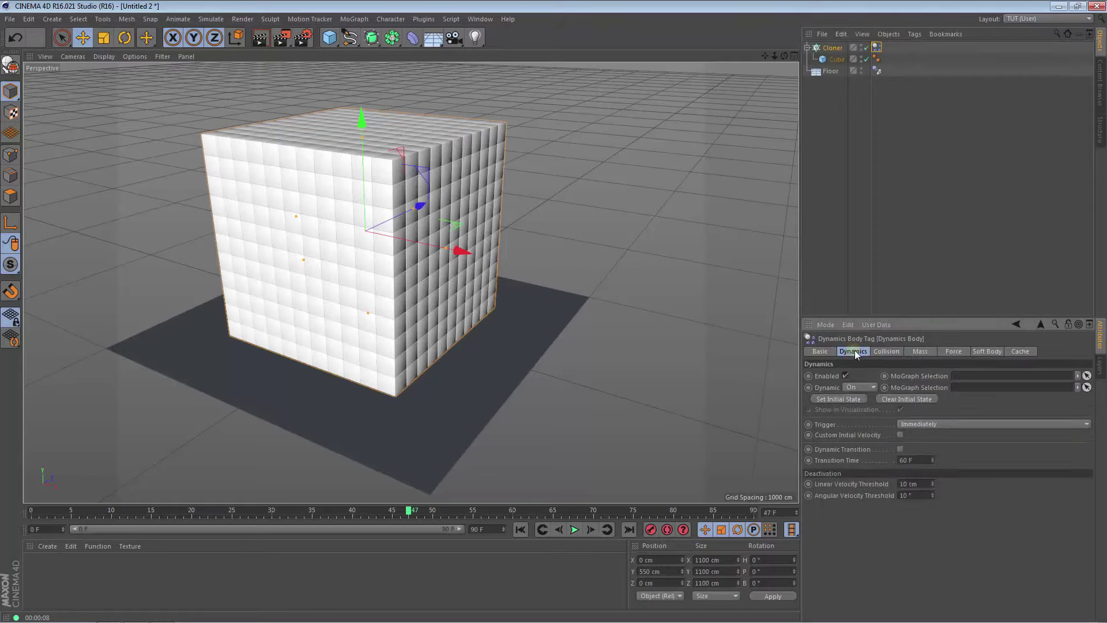
pyautogui.click(923, 426)
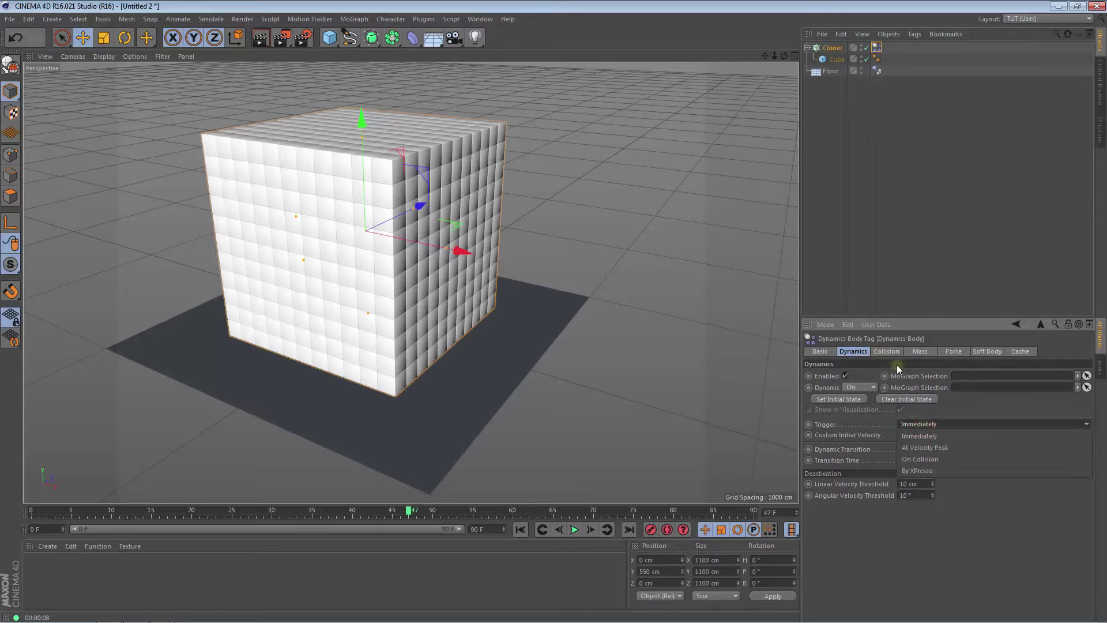
pyautogui.click(885, 351)
pyautogui.click(885, 351)
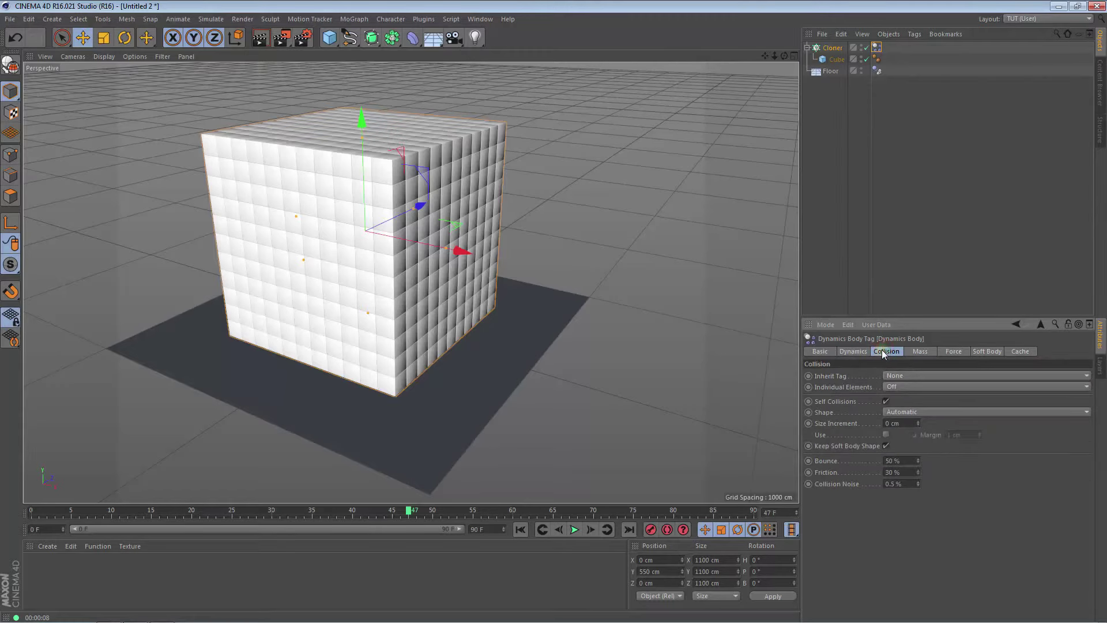
pyautogui.click(891, 386)
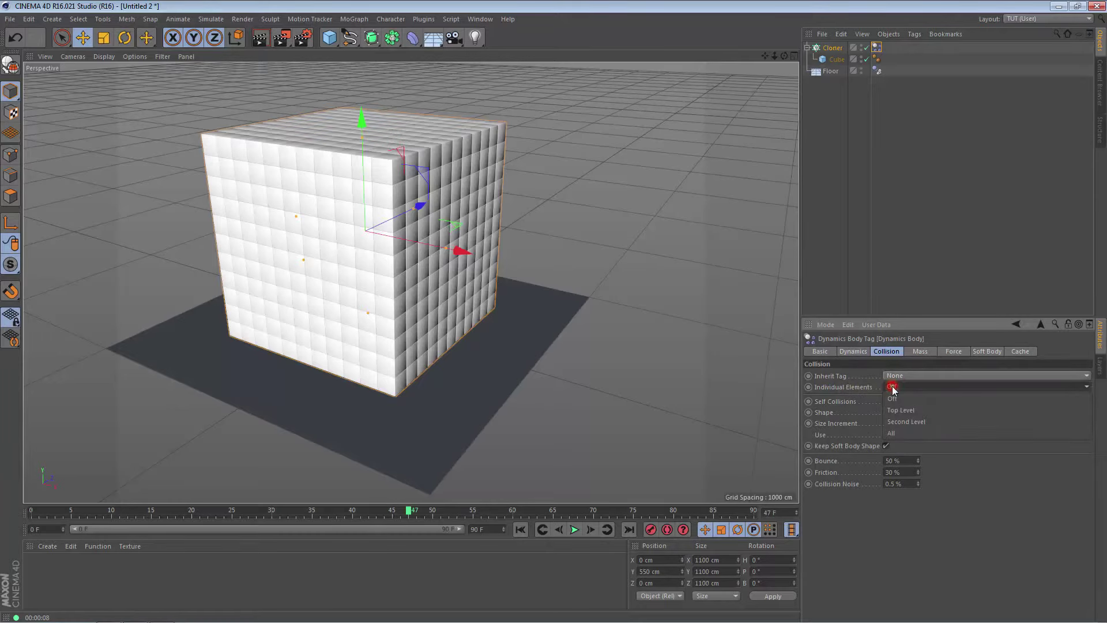
pyautogui.click(899, 432)
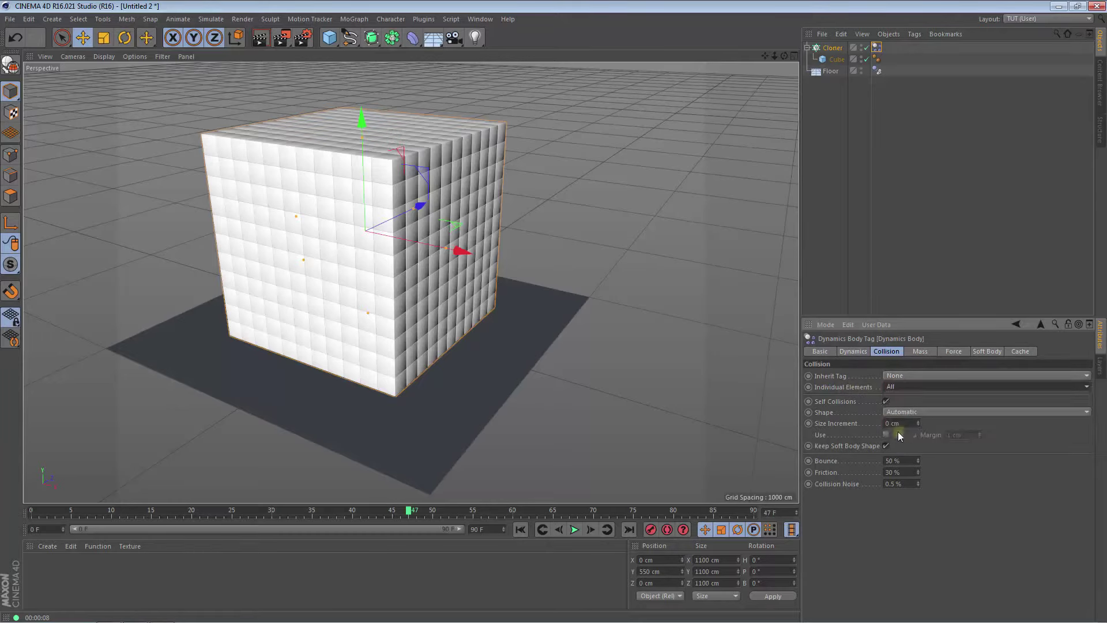
# Play the simulation to test it, then stop and rewind to frame 0
pyautogui.click(521, 531)
pyautogui.click(575, 530)
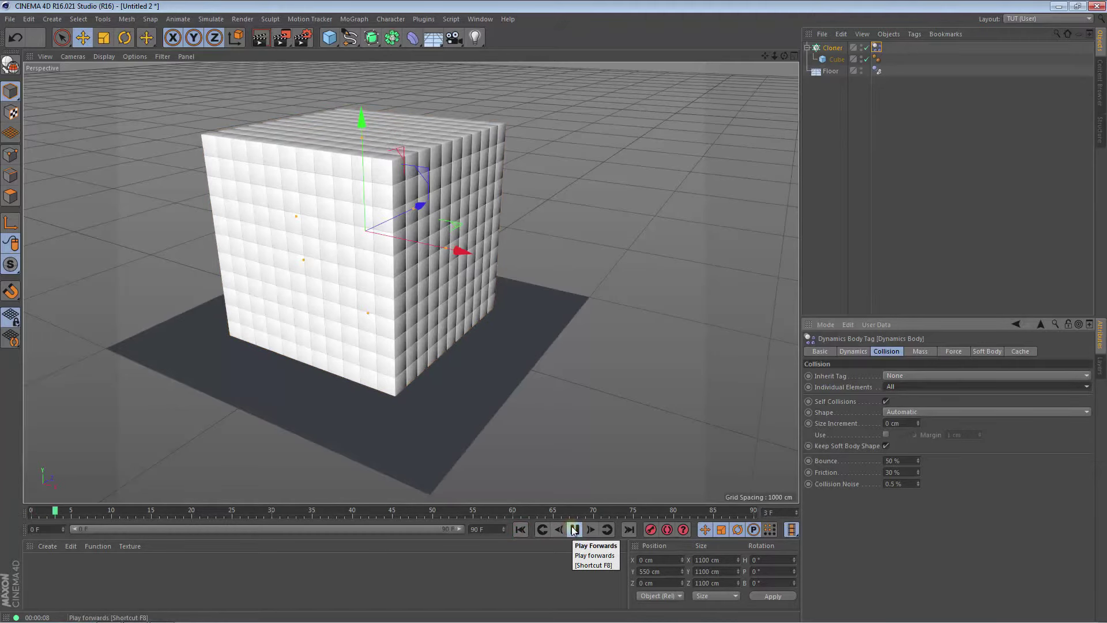
pyautogui.click(575, 529)
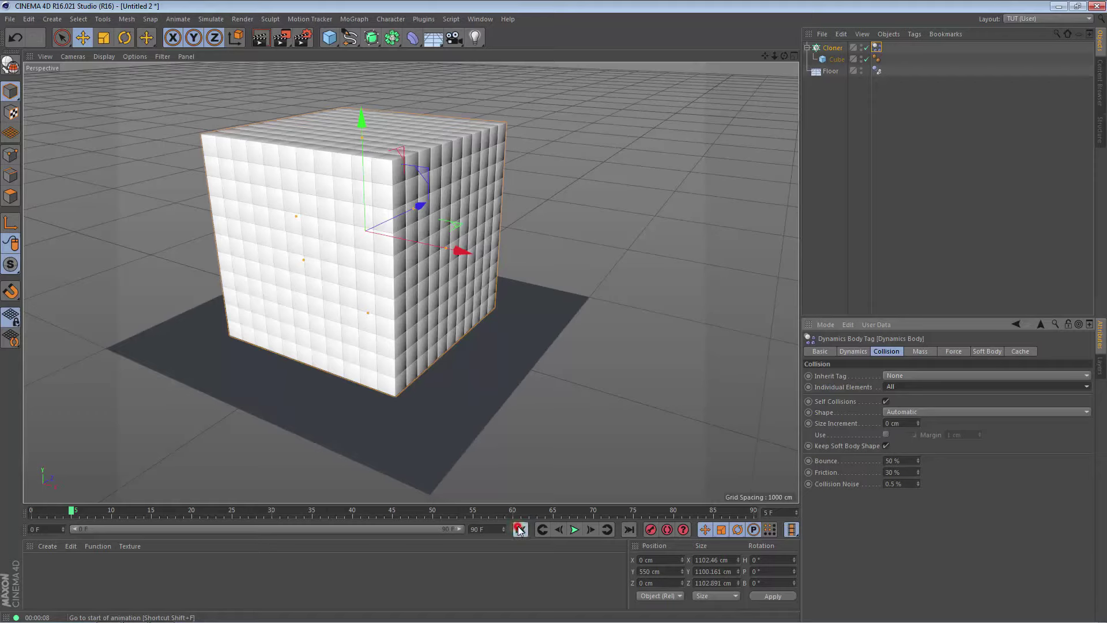
pyautogui.click(519, 530)
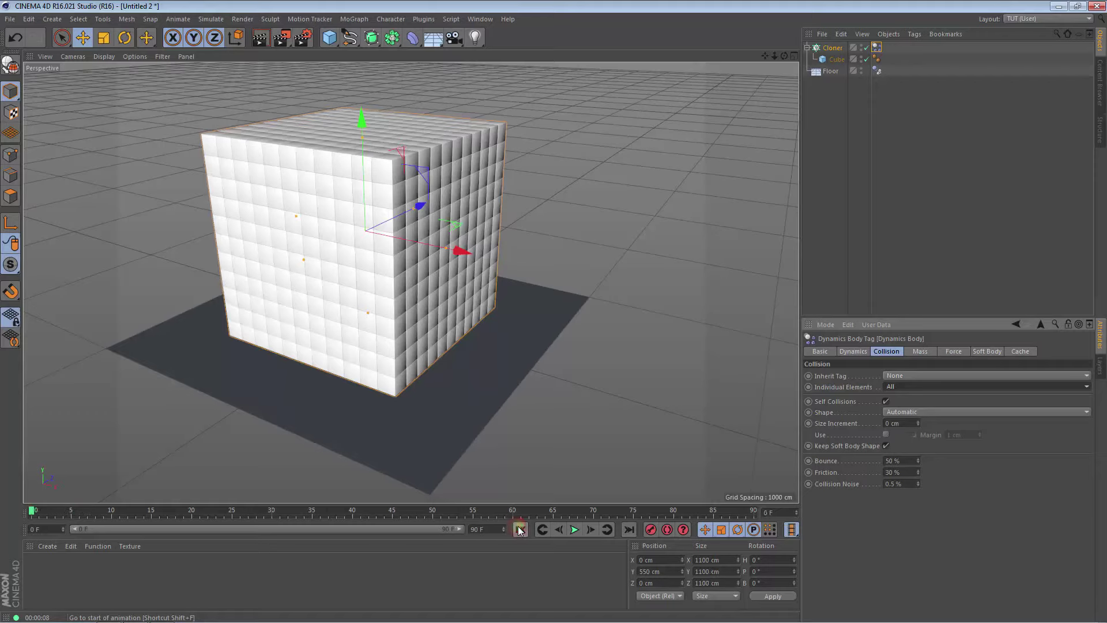
# Add a Sphere and move it beside and above the block, near X 1056 cm, Y 863 cm
pyautogui.click(329, 38)
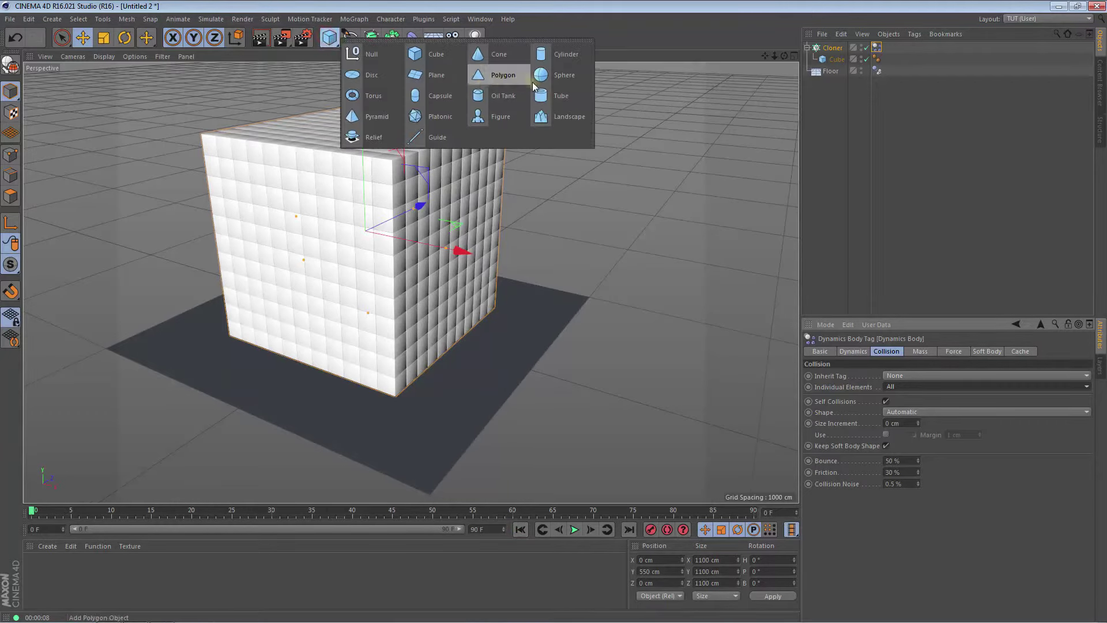
pyautogui.click(561, 75)
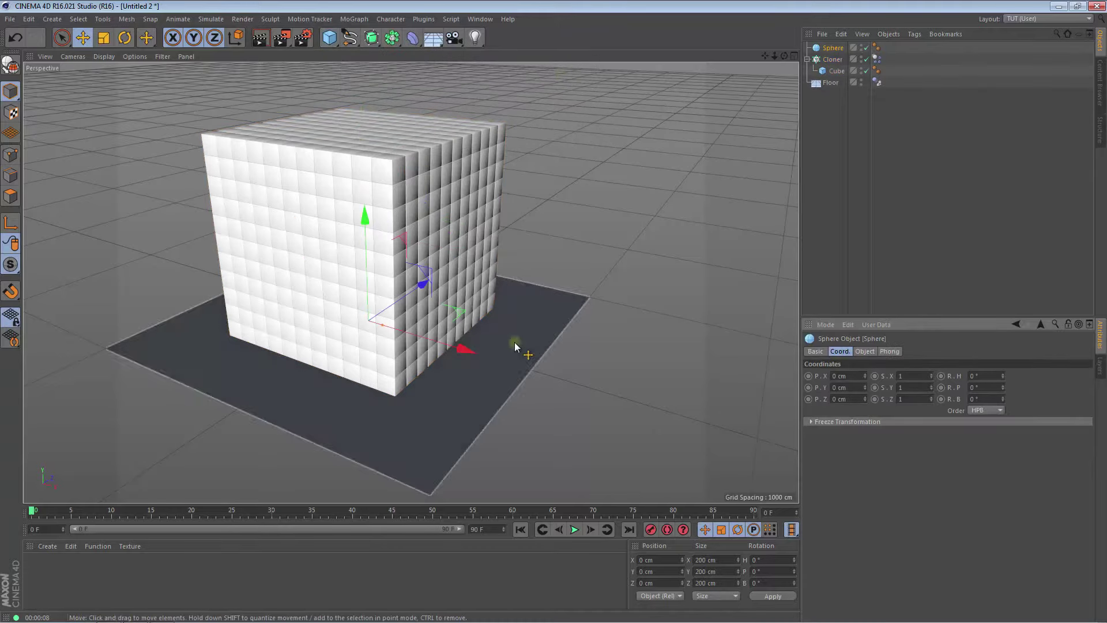
pyautogui.moveTo(460, 348); pyautogui.dragTo(656, 416)
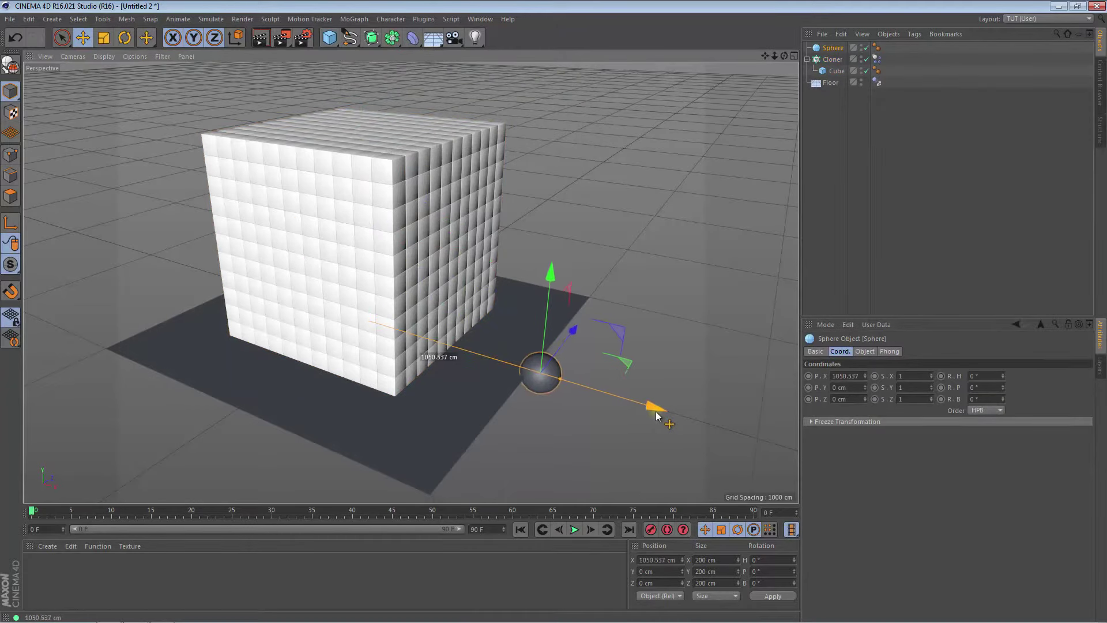
pyautogui.moveTo(552, 277); pyautogui.dragTo(580, 136)
pyautogui.moveTo(783, 53); pyautogui.dragTo(456, 128)
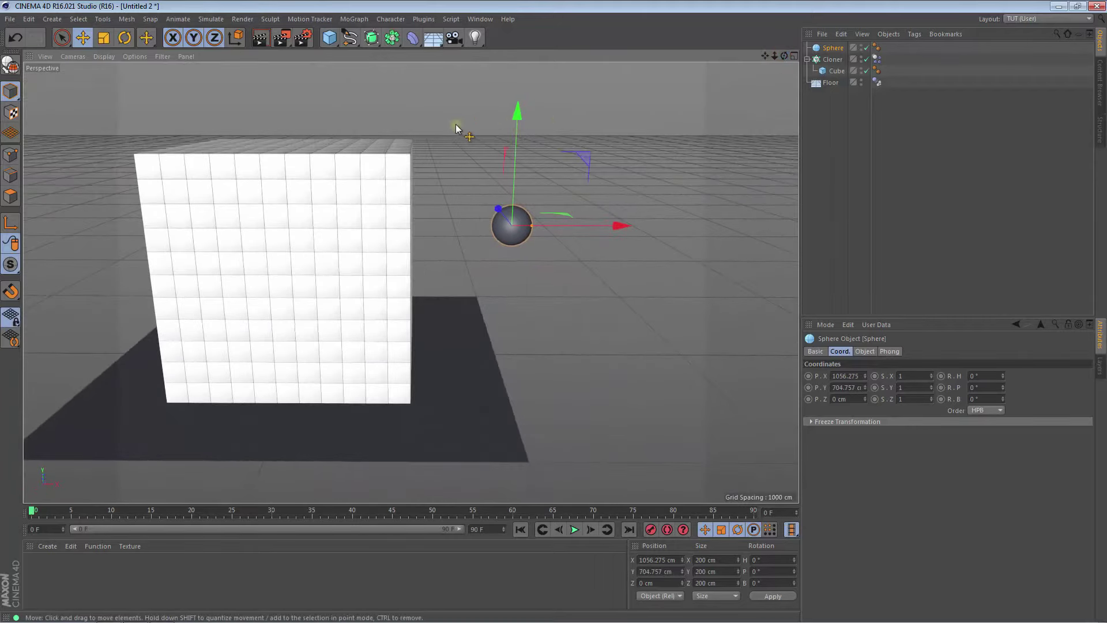
pyautogui.moveTo(519, 111); pyautogui.dragTo(520, 78)
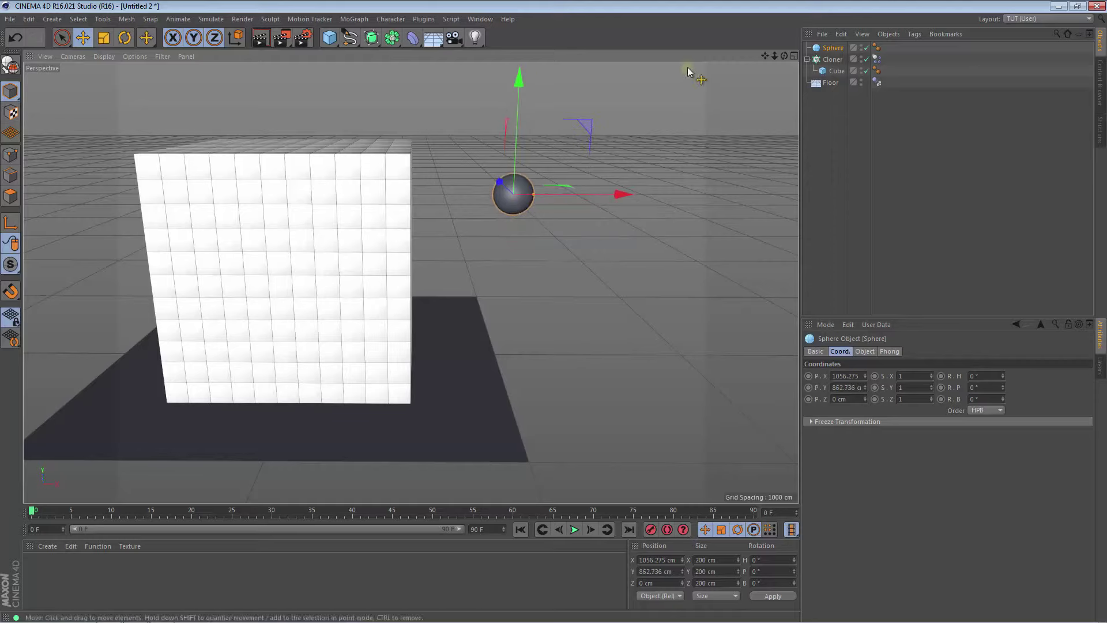
pyautogui.moveTo(783, 56); pyautogui.dragTo(750, 63)
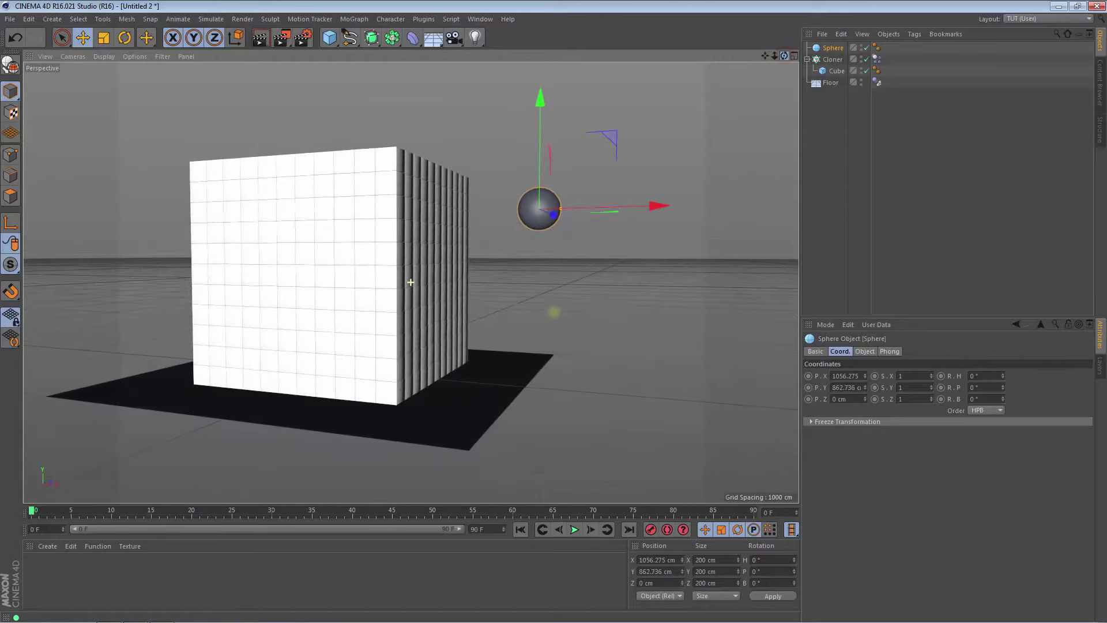
# Give the Sphere a Rigid Body tag with custom initial X velocity of -2000 cm
pyautogui.rightClick(836, 51)
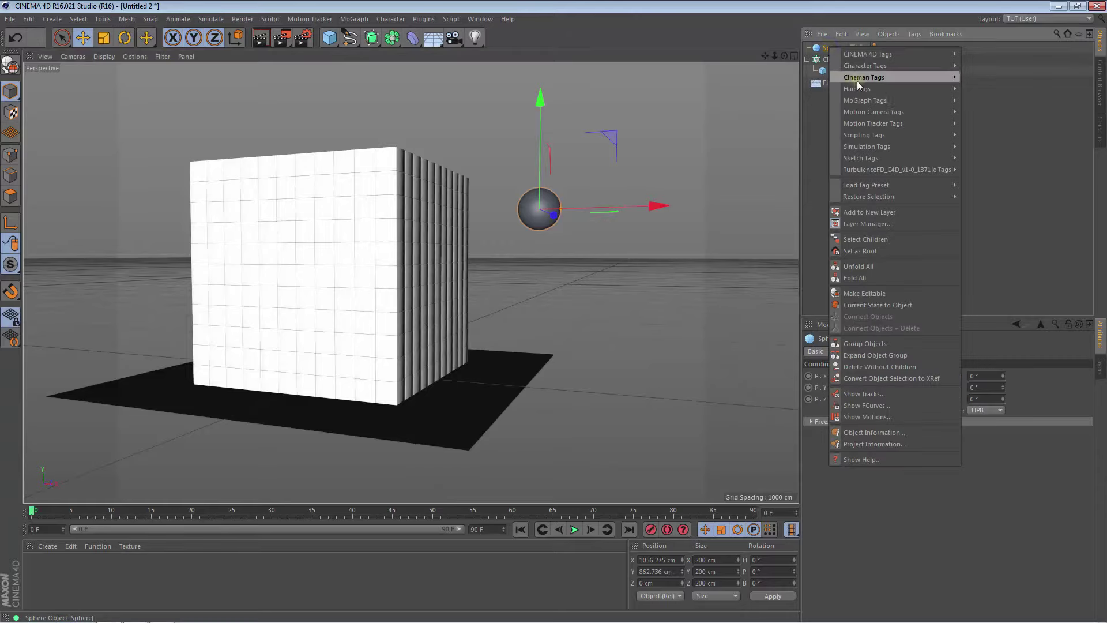
pyautogui.moveTo(866, 146)
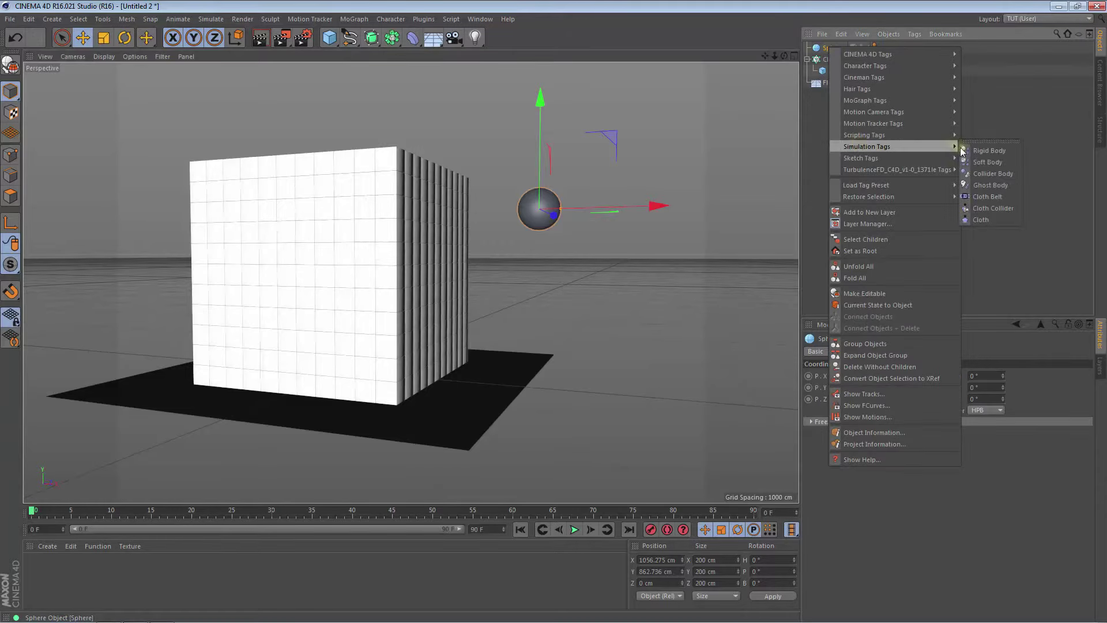
pyautogui.click(980, 150)
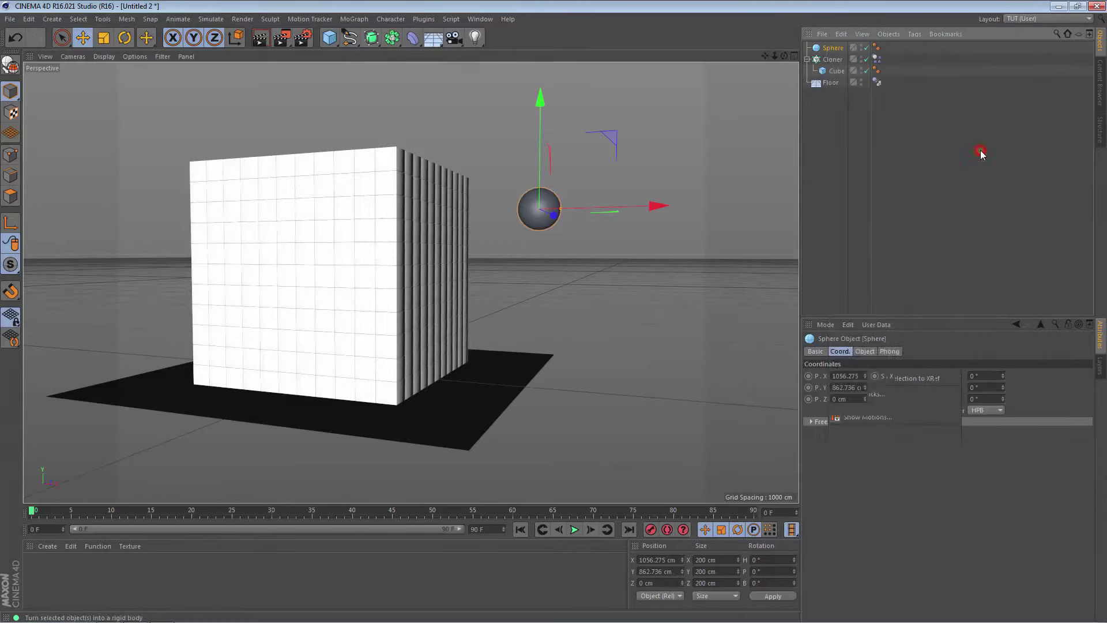
pyautogui.click(856, 353)
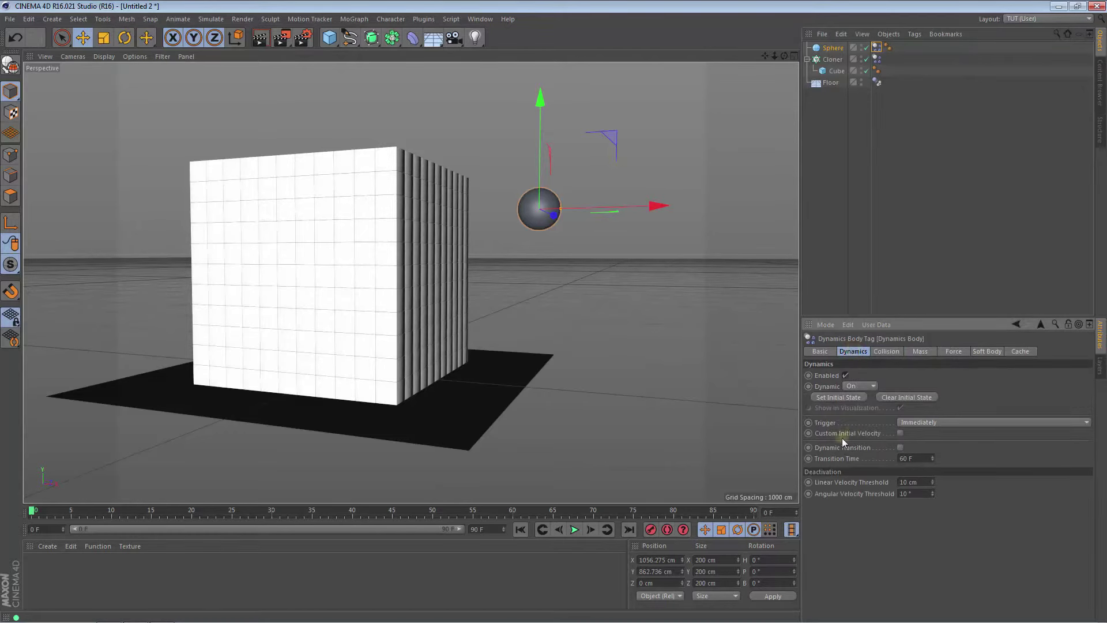
pyautogui.click(901, 434)
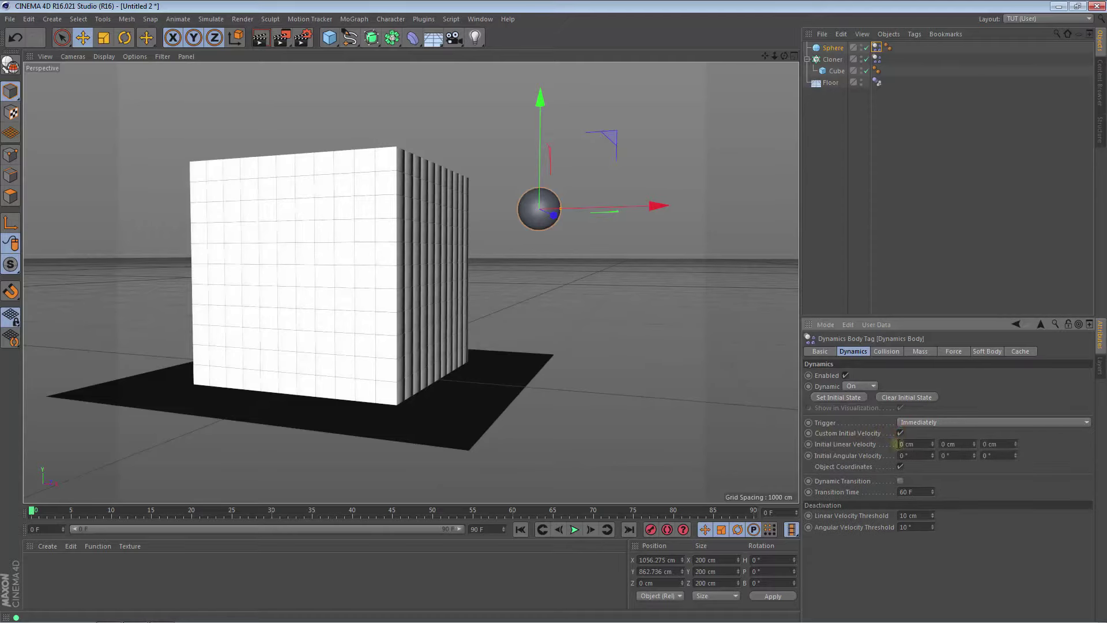
pyautogui.click(910, 443)
pyautogui.write('-550')
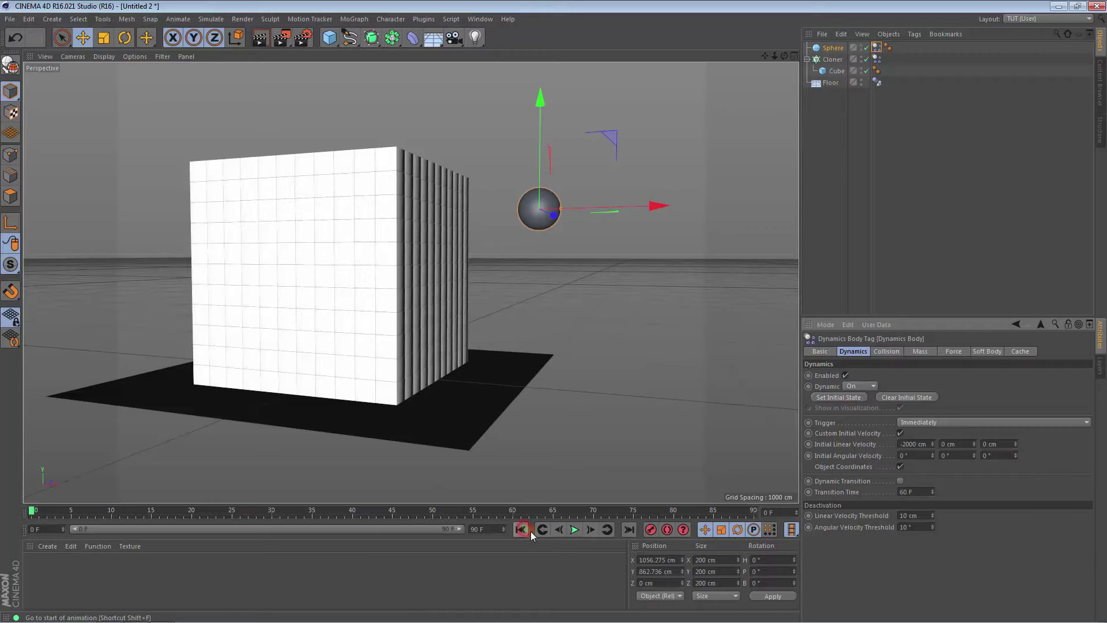
# Play the simulation to watch the impact, then stop and rewind
pyautogui.click(573, 529)
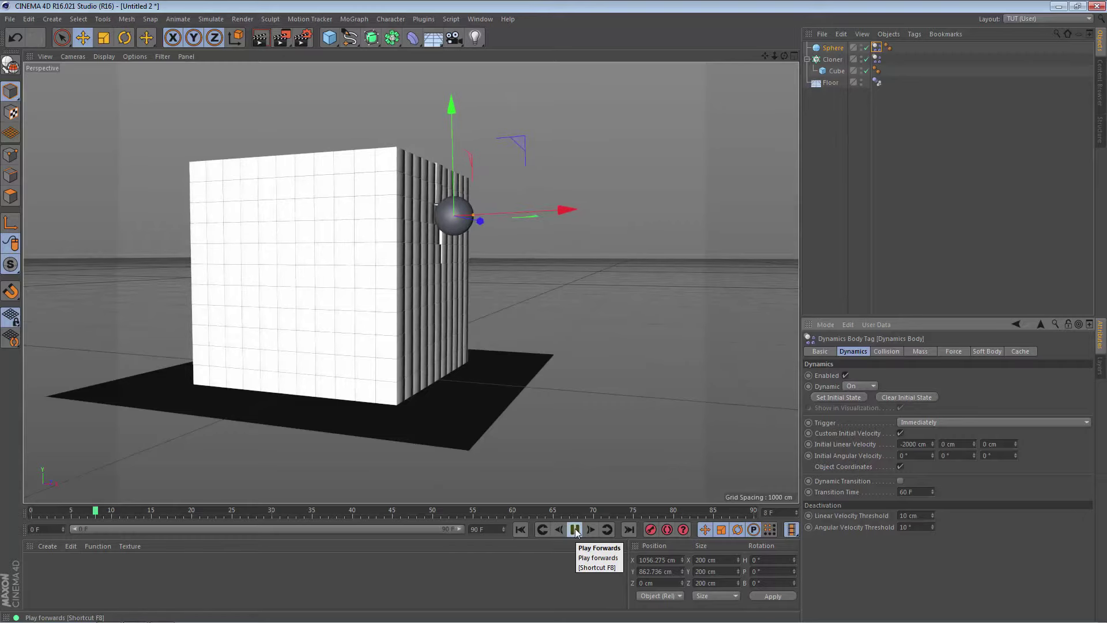
pyautogui.click(576, 528)
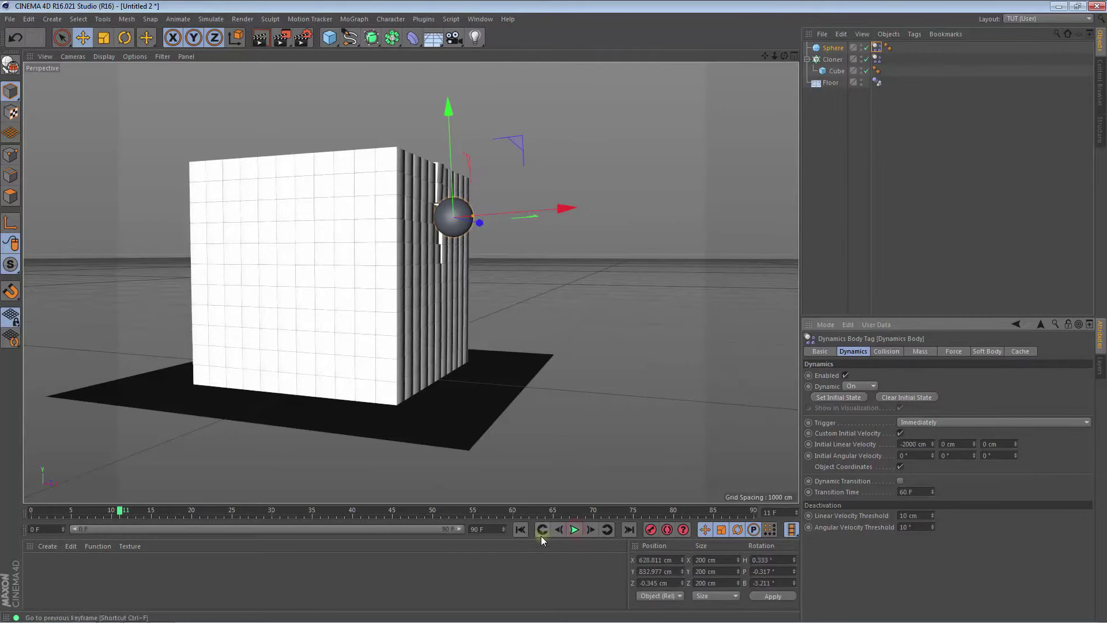
pyautogui.click(520, 530)
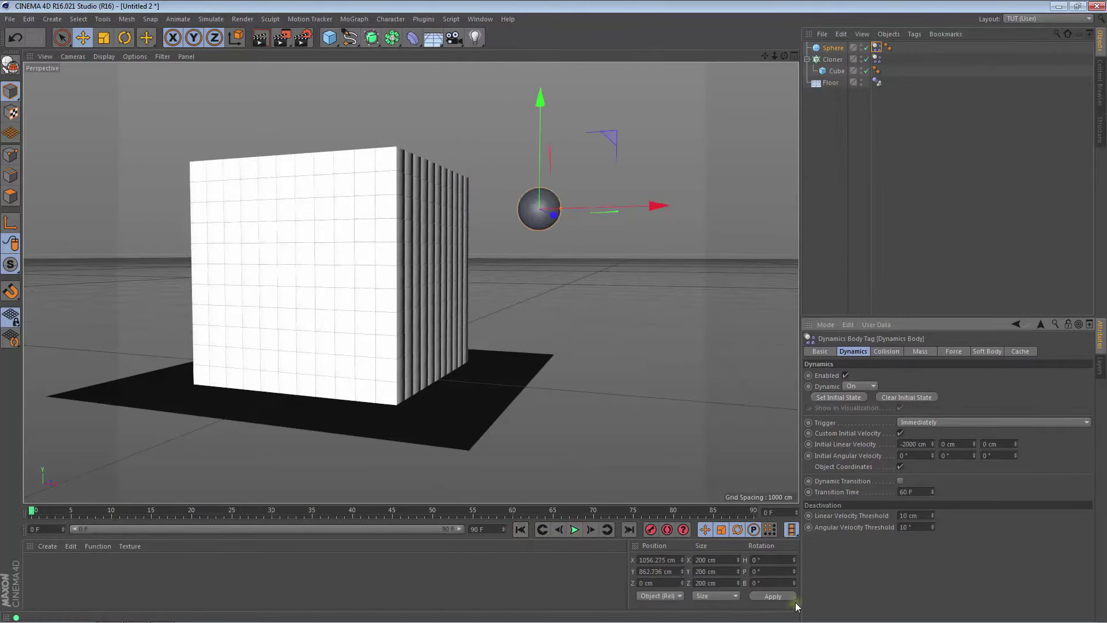
# Set the dynamics body to Custom Mass with a mass of 100
pyautogui.click(922, 351)
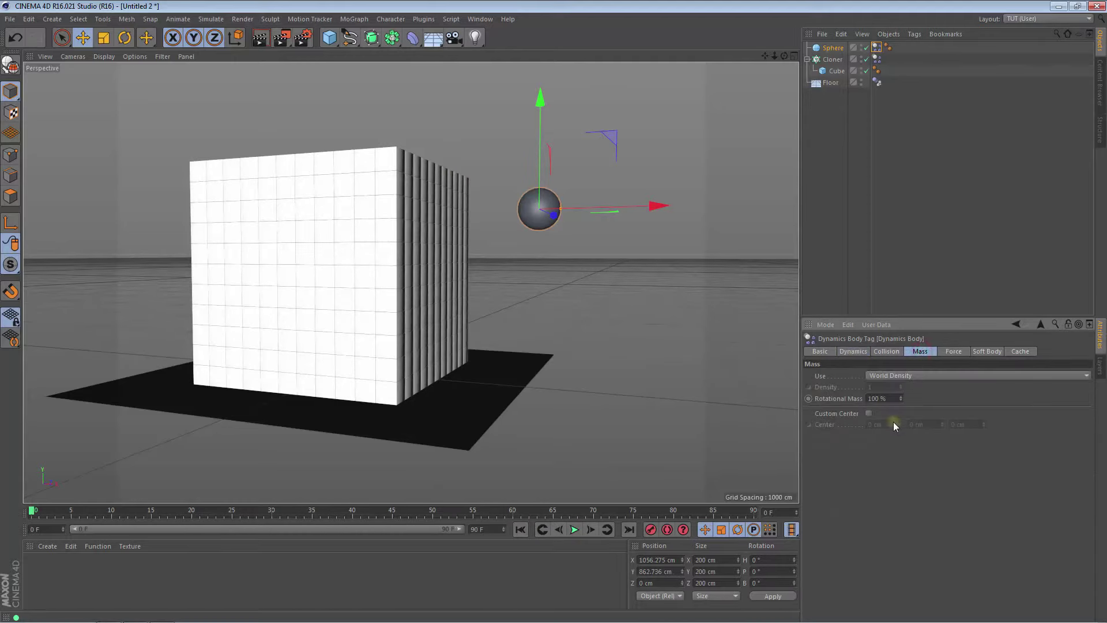
pyautogui.click(886, 375)
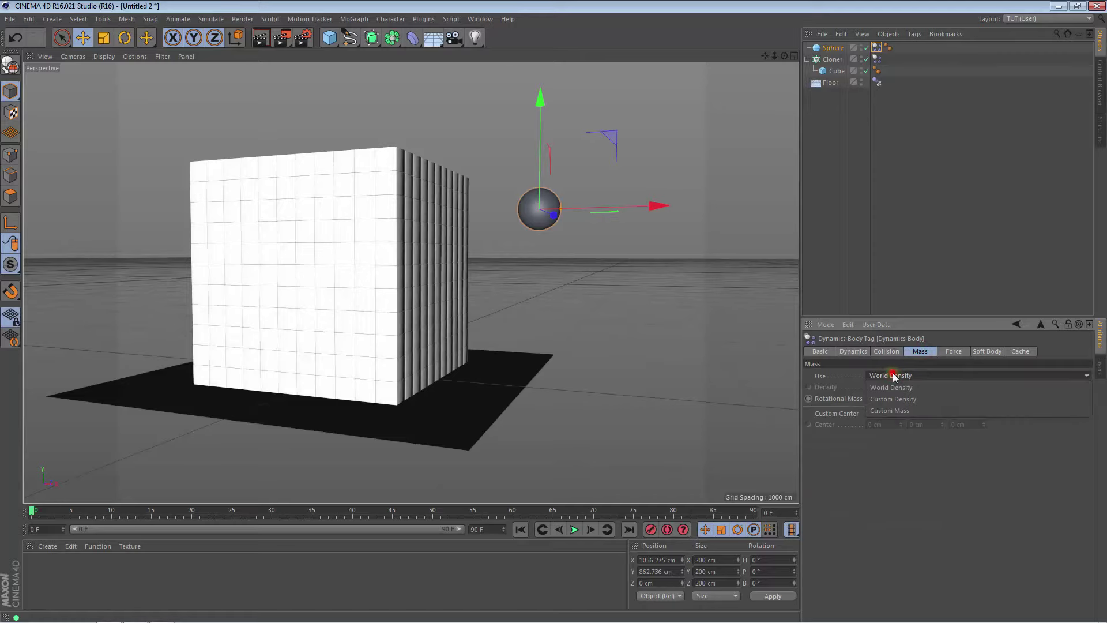
pyautogui.click(896, 410)
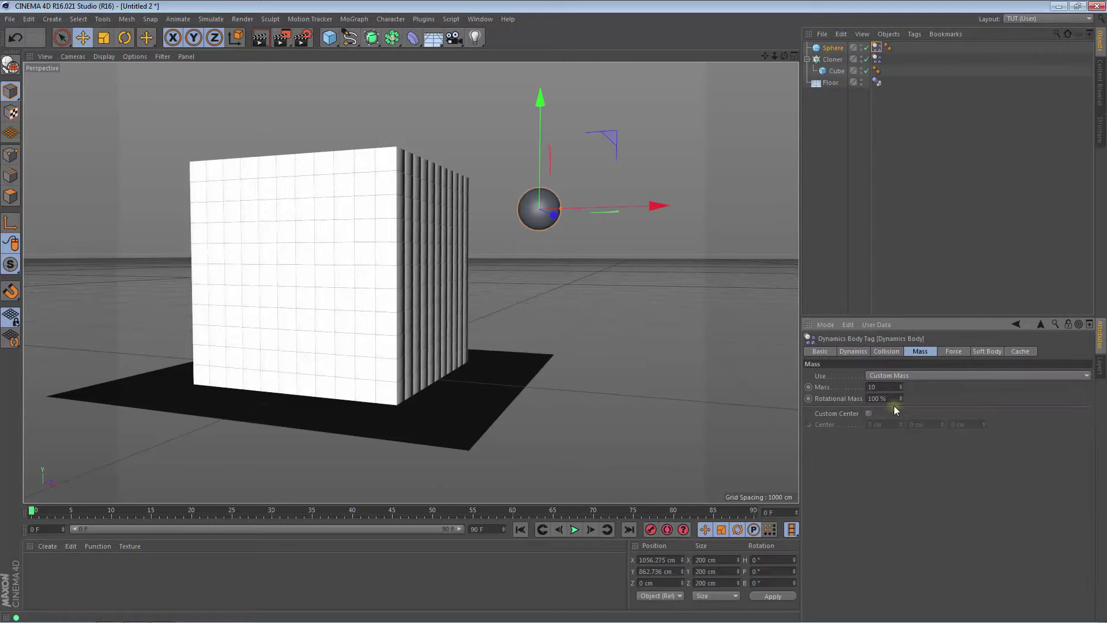
pyautogui.click(880, 386)
pyautogui.write('0')
# Play the simulation, stop at frame 42, and orbit to look down on the cubes
pyautogui.click(574, 529)
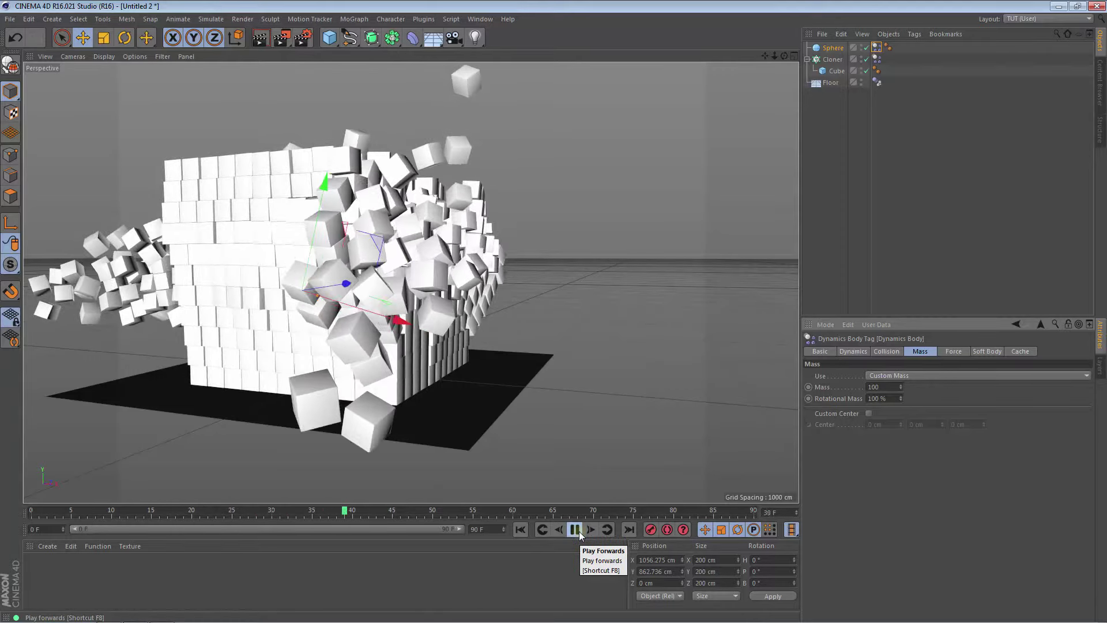
pyautogui.click(576, 530)
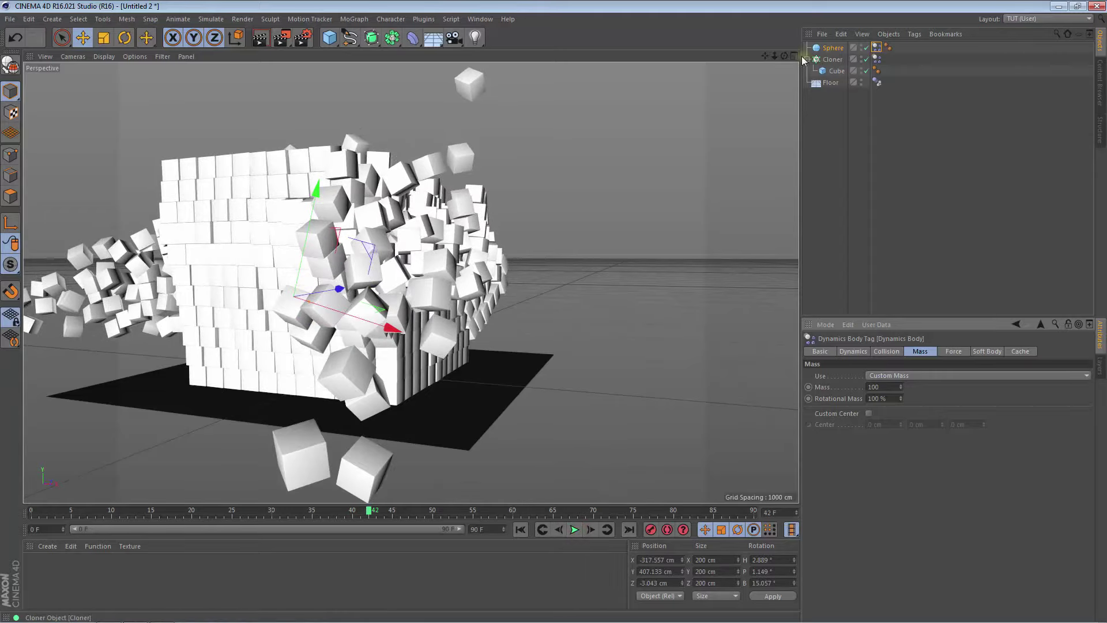
pyautogui.moveTo(785, 55); pyautogui.dragTo(514, 43)
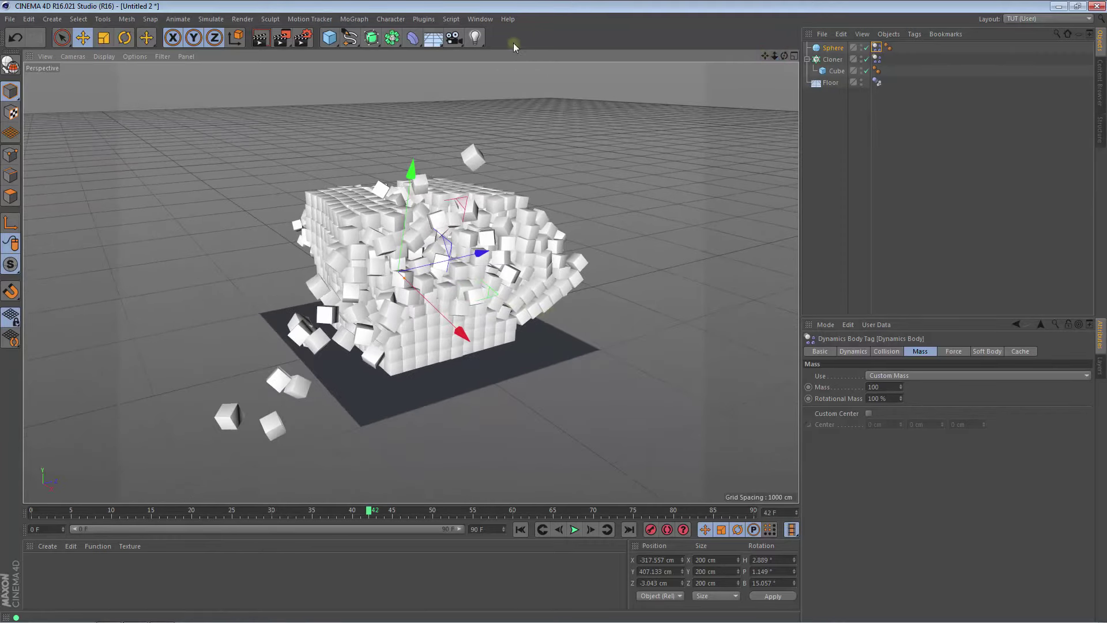
# Add a Light and place it above the front-right of the pile, near X 1361, Y 1419, Z -162 cm
pyautogui.moveTo(476, 36); pyautogui.dragTo(520, 53)
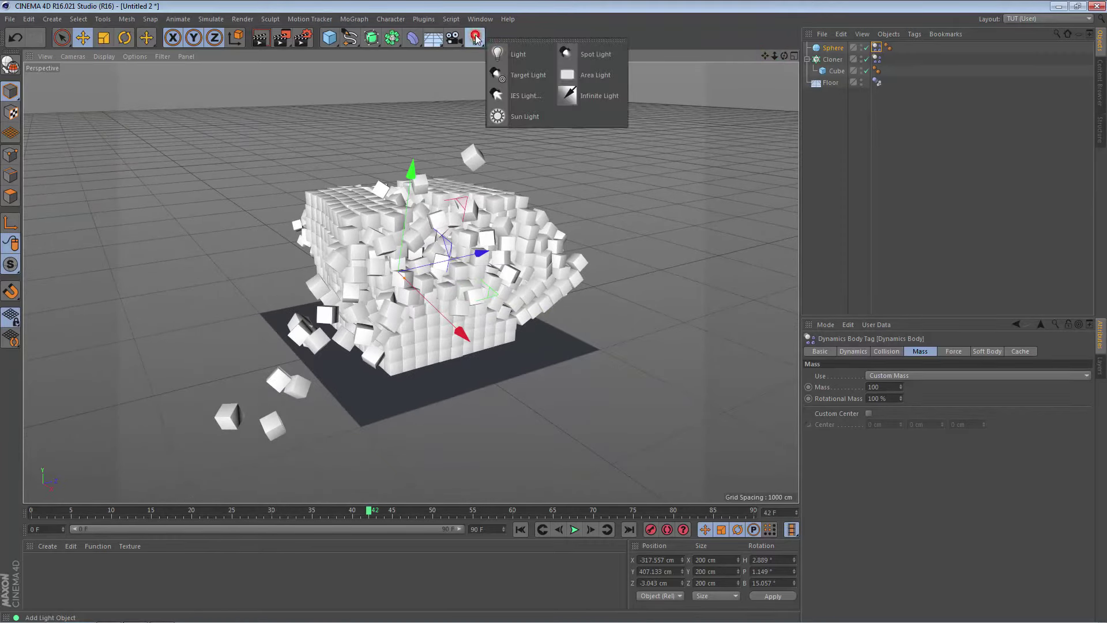
pyautogui.click(532, 52)
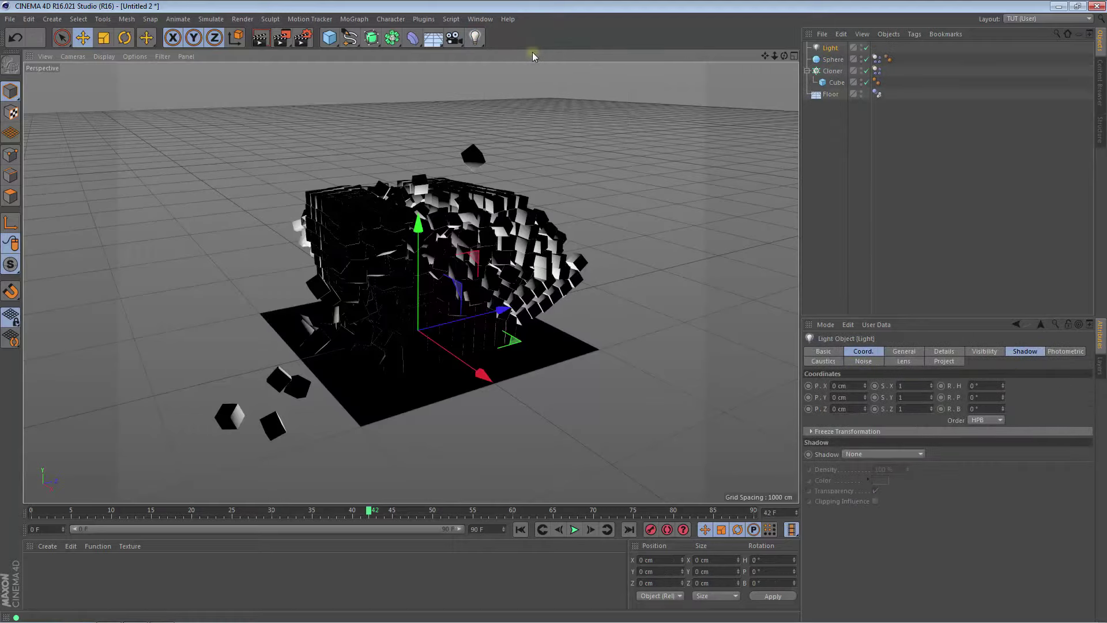
pyautogui.moveTo(503, 310); pyautogui.dragTo(555, 298)
pyautogui.moveTo(532, 363); pyautogui.dragTo(681, 446)
pyautogui.moveTo(603, 286)
pyautogui.mouseDown()
pyautogui.moveTo(571, 168)
pyautogui.moveTo(579, 34)
pyautogui.mouseUp()
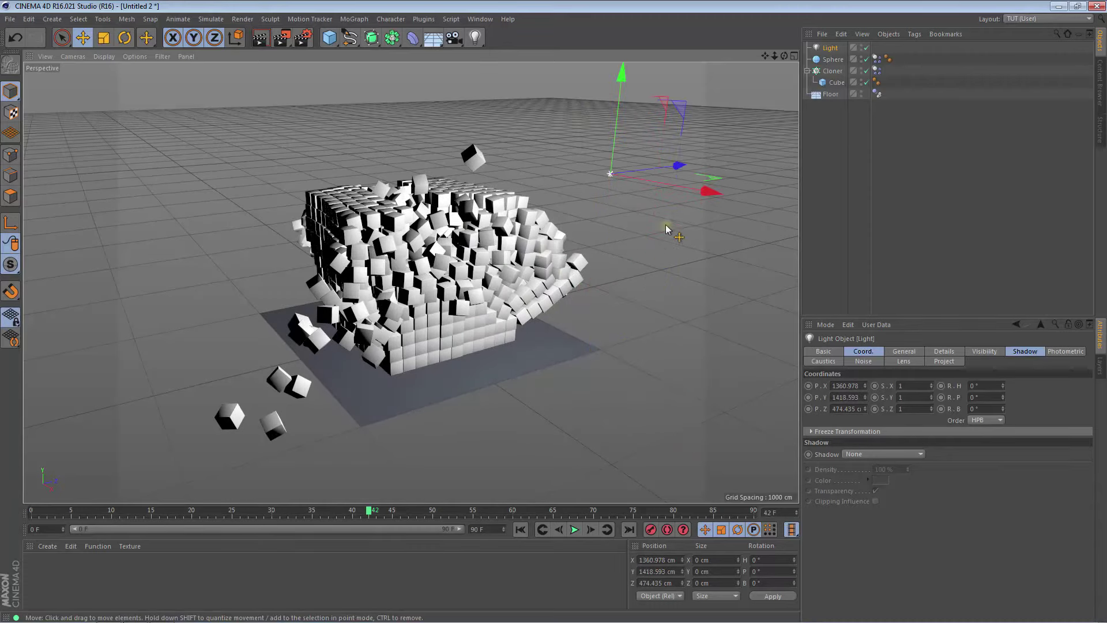
pyautogui.moveTo(680, 166); pyautogui.dragTo(605, 180)
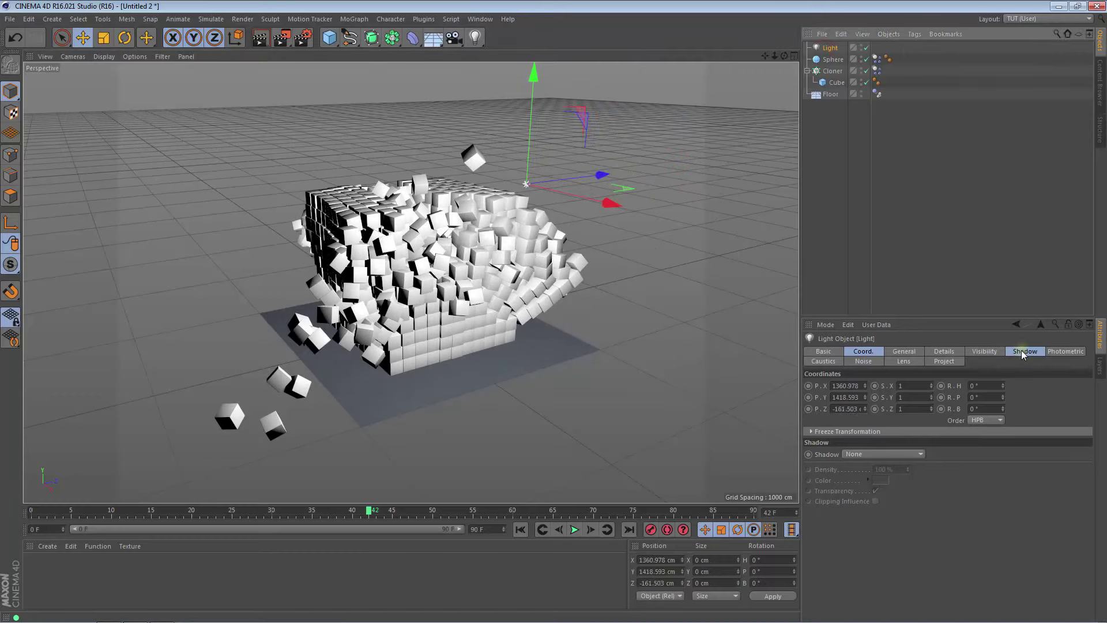
# Set the light's shadow type to Area
pyautogui.click(1023, 352)
pyautogui.click(870, 385)
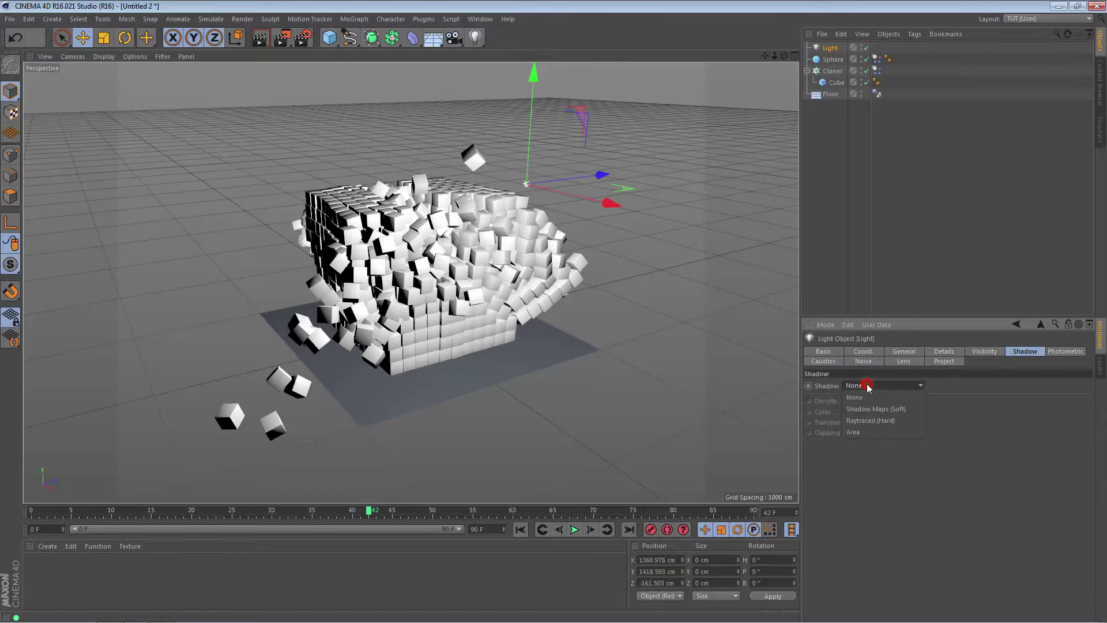
pyautogui.click(861, 433)
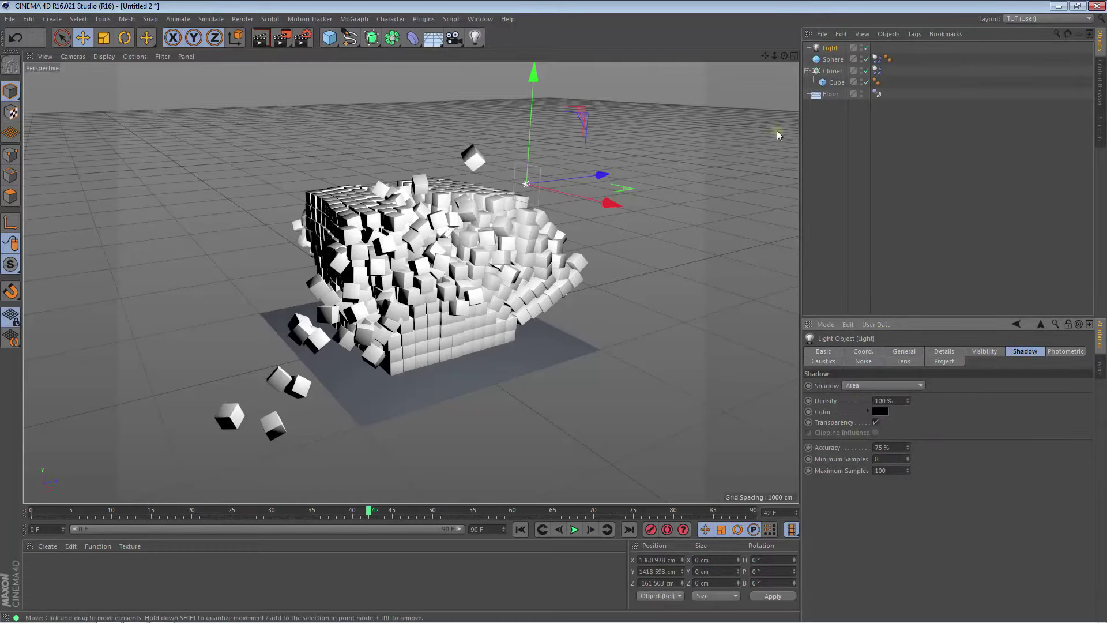
# Inspect the cube pile up close, then create material Mat and open it for editing
pyautogui.moveTo(777, 57)
pyautogui.mouseDown()
pyautogui.moveTo(837, 58)
pyautogui.moveTo(819, 56)
pyautogui.mouseUp()
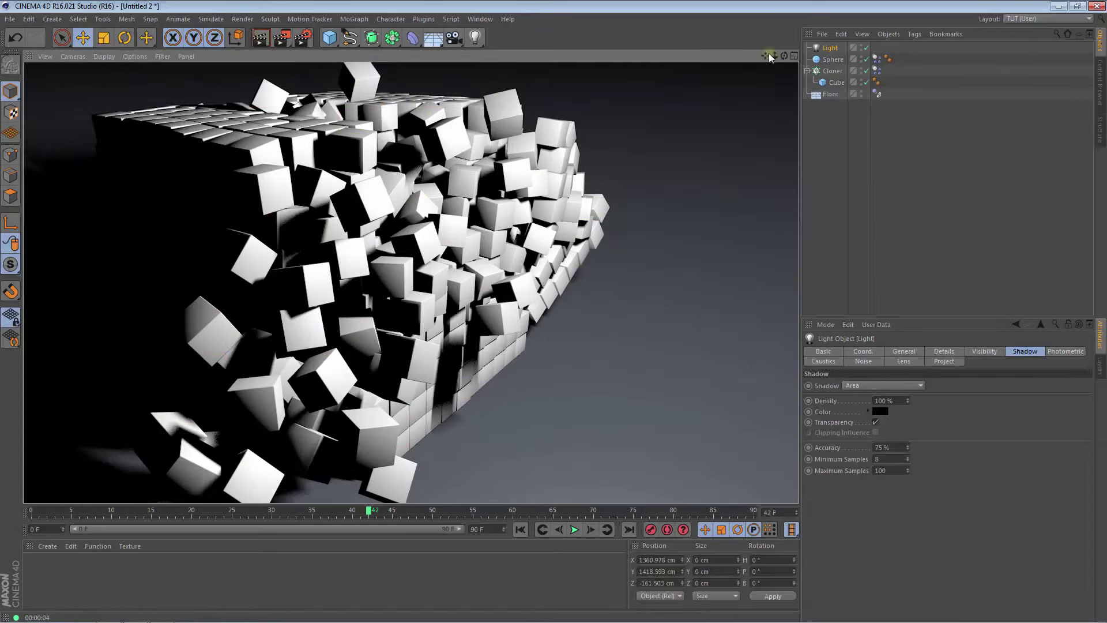
pyautogui.moveTo(775, 56); pyautogui.dragTo(750, 63)
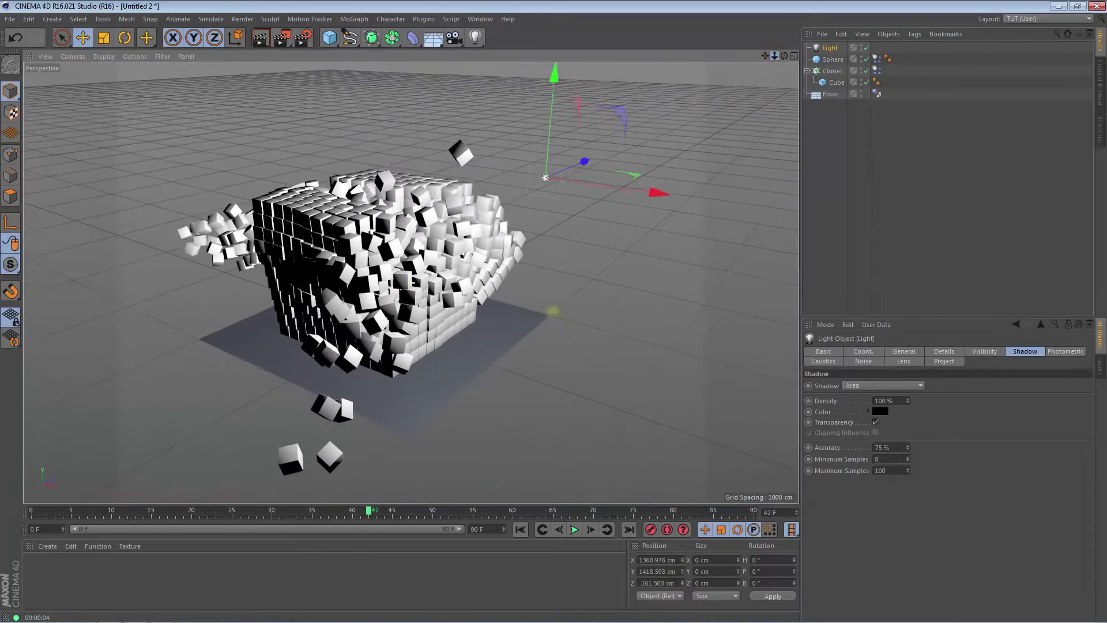
pyautogui.doubleClick(63, 578)
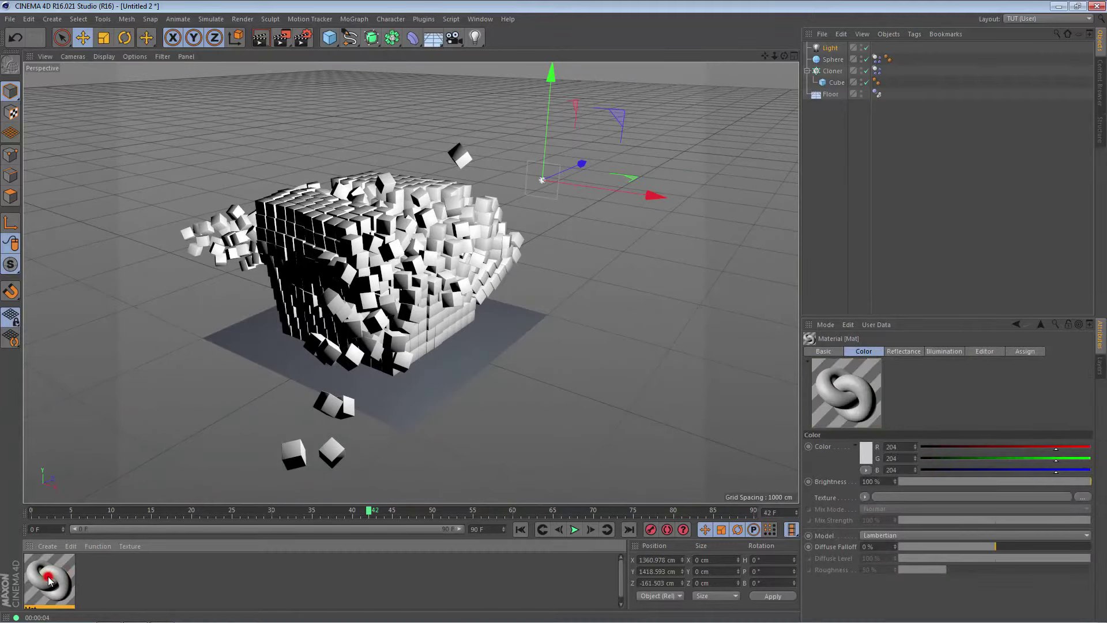
pyautogui.doubleClick(49, 580)
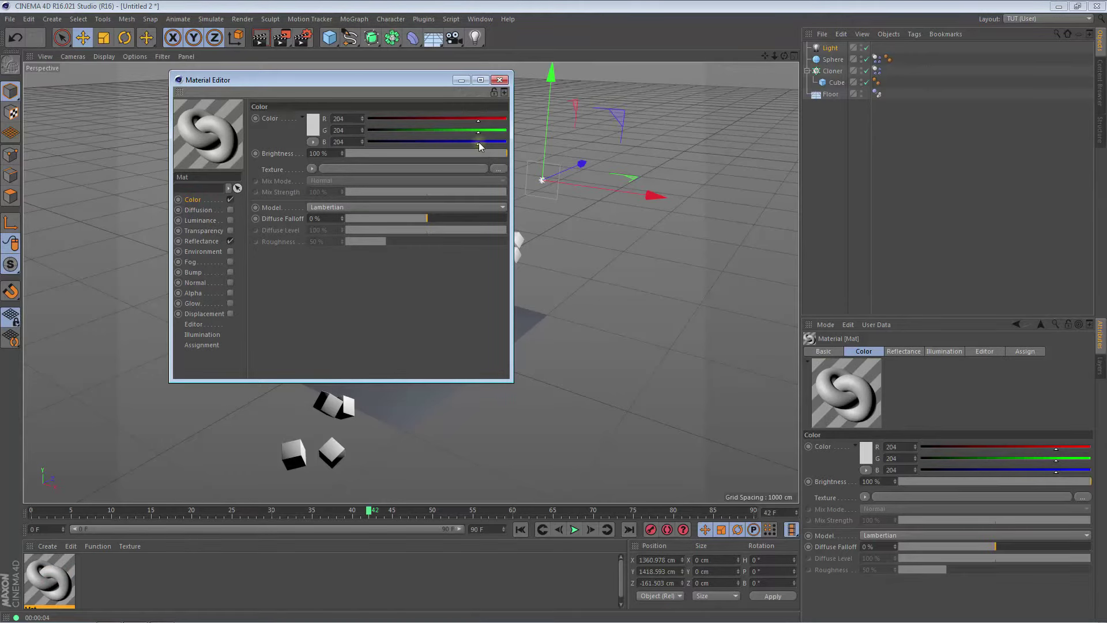
# Tint Mat pale bluish white and give its Default Specular 60% strength with -15% falloff
pyautogui.moveTo(494, 149); pyautogui.dragTo(495, 132)
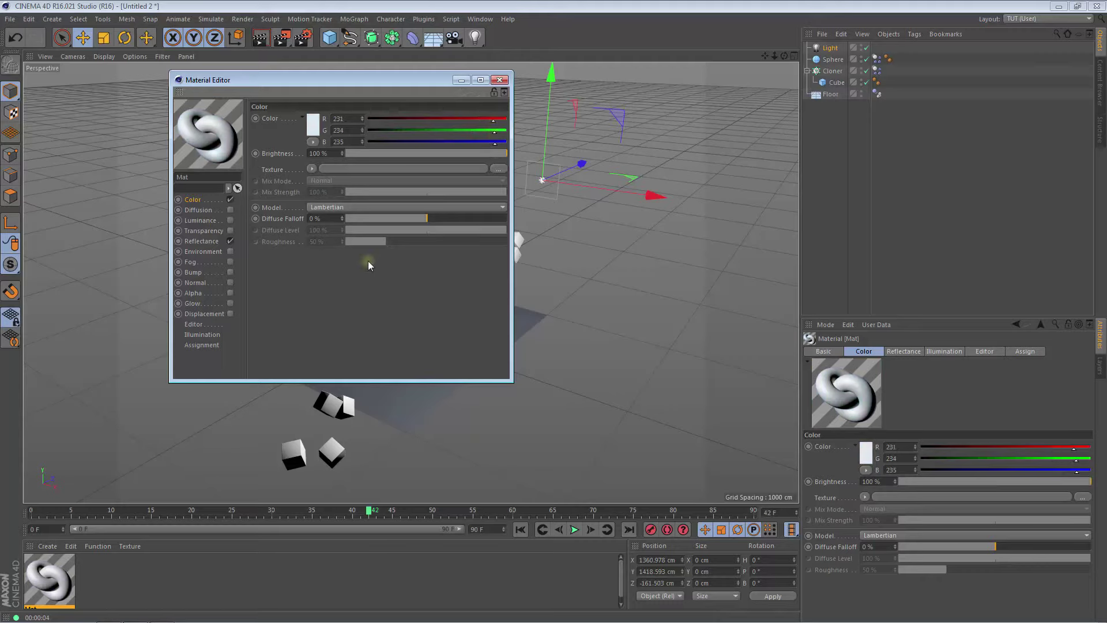
pyautogui.click(222, 244)
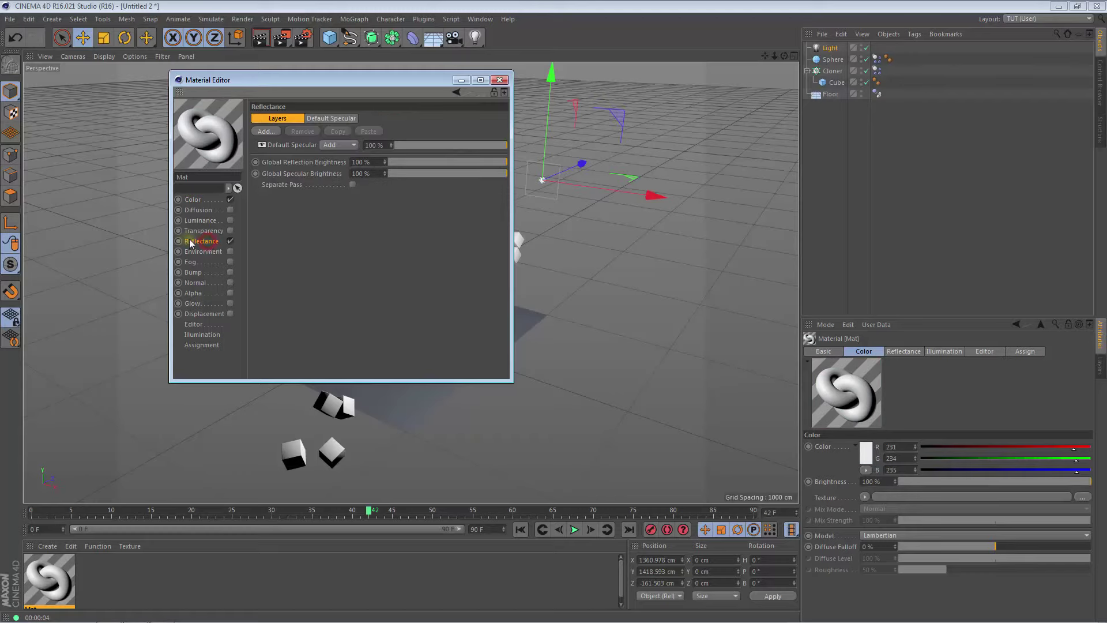
pyautogui.click(332, 119)
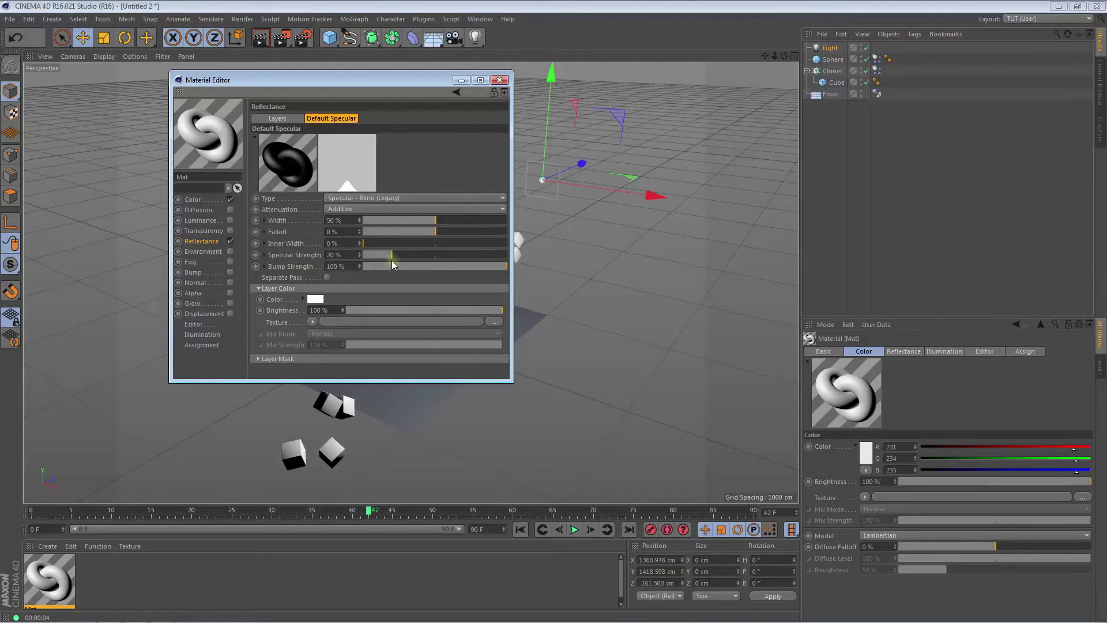
pyautogui.moveTo(390, 256); pyautogui.dragTo(450, 259)
pyautogui.moveTo(435, 230); pyautogui.dragTo(428, 232)
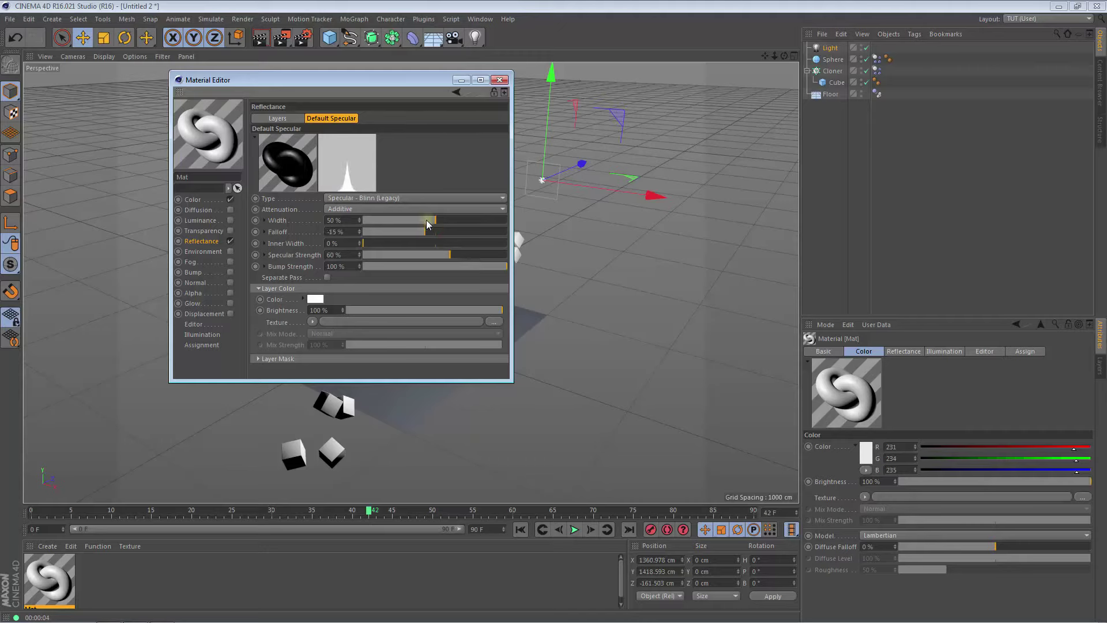
pyautogui.moveTo(318, 80); pyautogui.dragTo(327, 43)
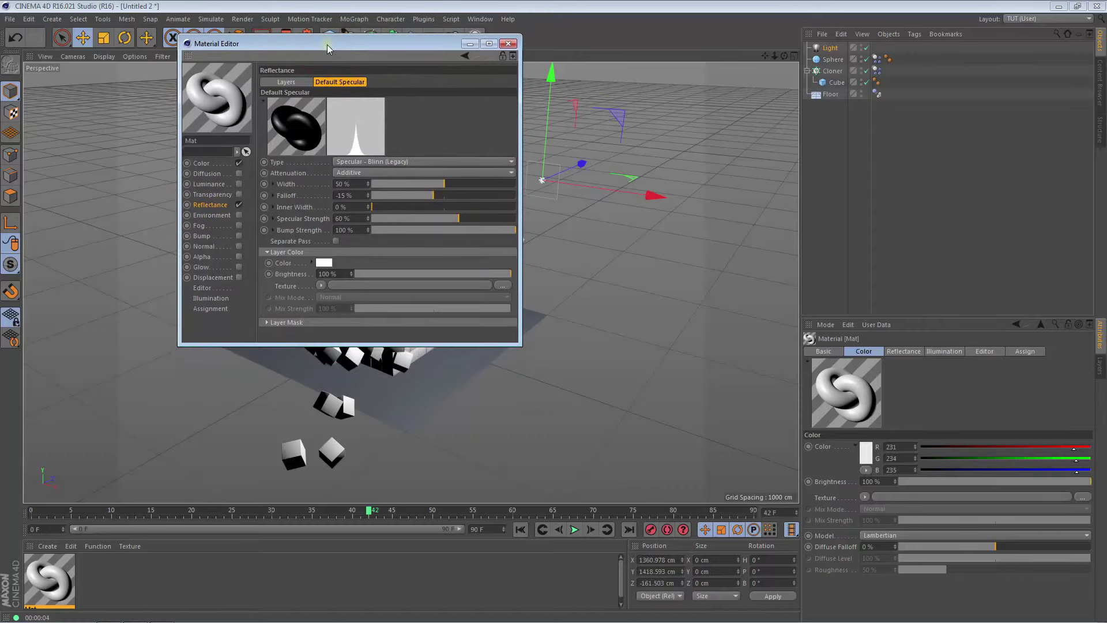
# Keep the specular layer's blend mode at Add and lower global reflection brightness to 47%
pyautogui.click(294, 84)
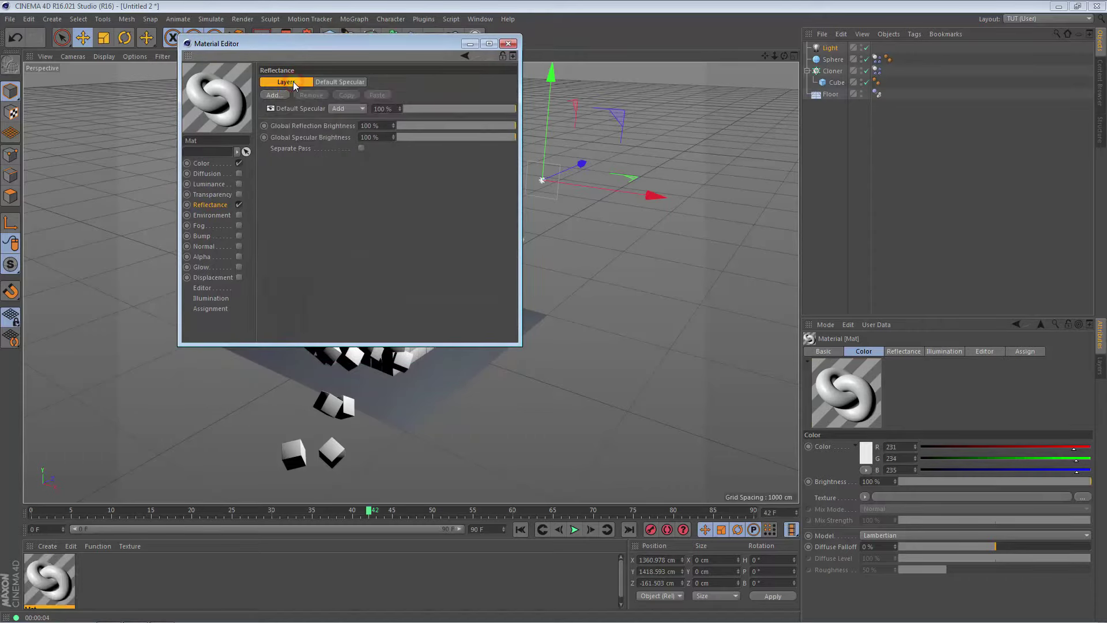
pyautogui.click(364, 109)
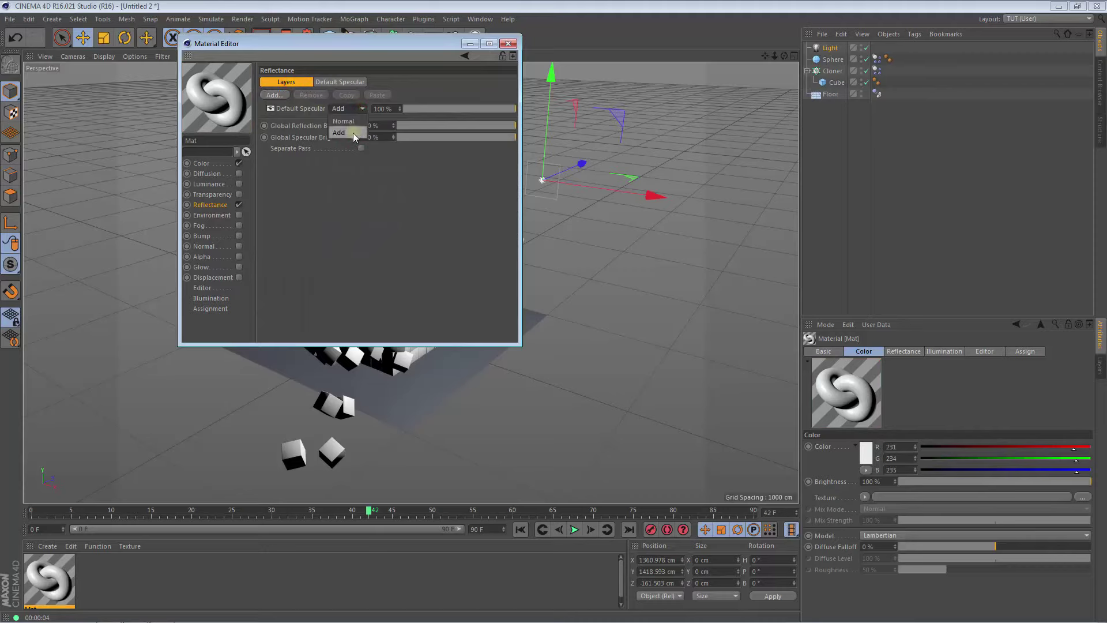
pyautogui.click(352, 133)
pyautogui.click(454, 126)
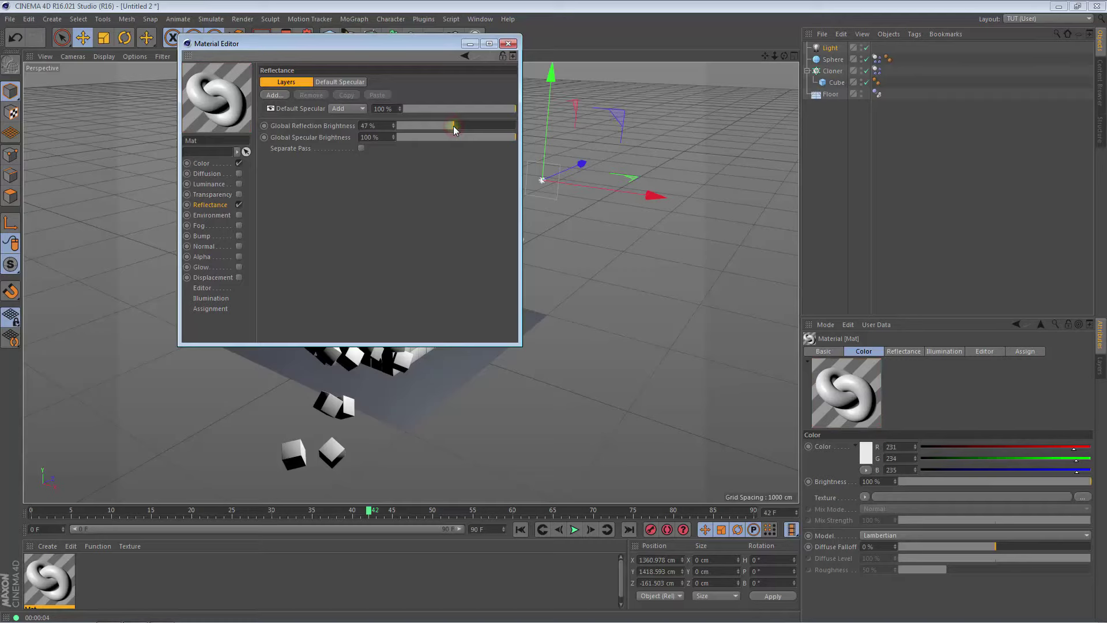
# Add a Reflection (Legacy) layer to Mat at 30% reflection strength and close the editor
pyautogui.click(275, 95)
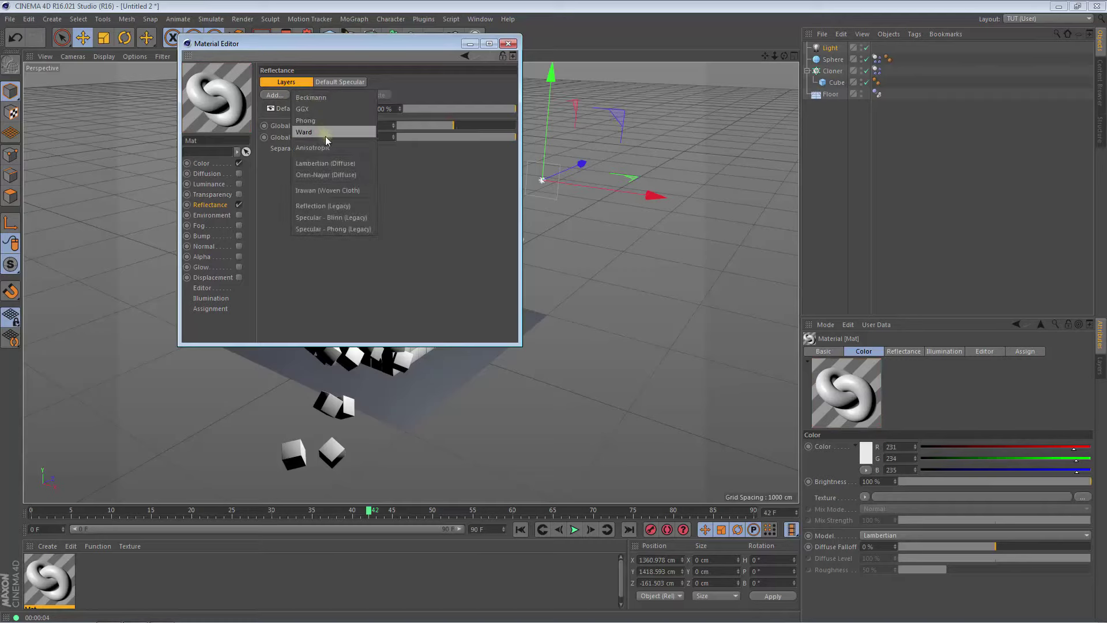
pyautogui.click(347, 207)
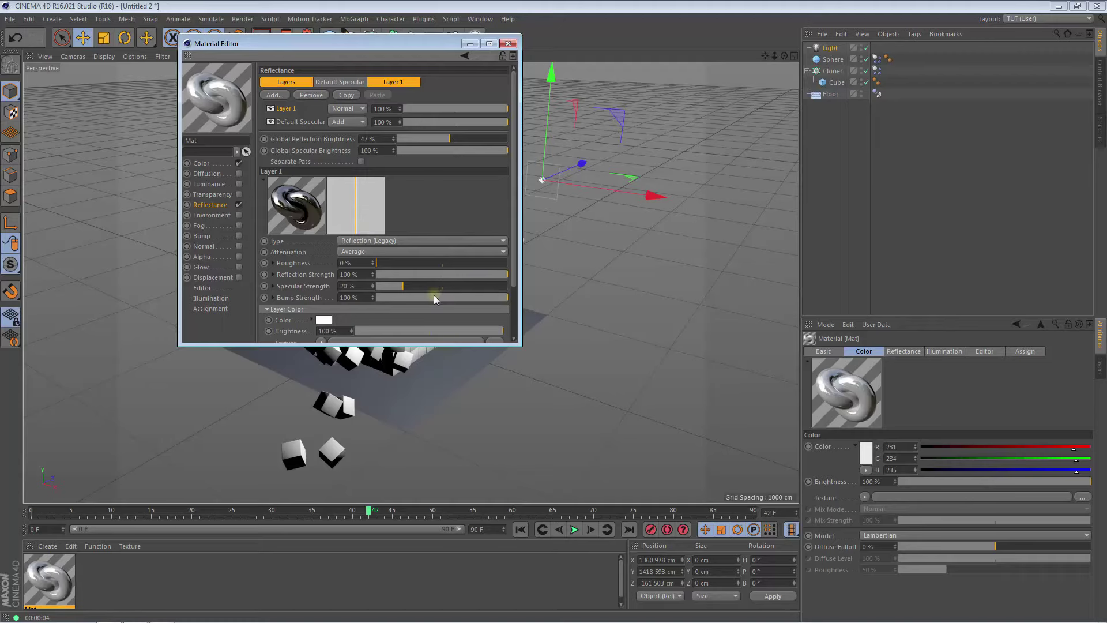
pyautogui.moveTo(457, 277); pyautogui.dragTo(417, 275)
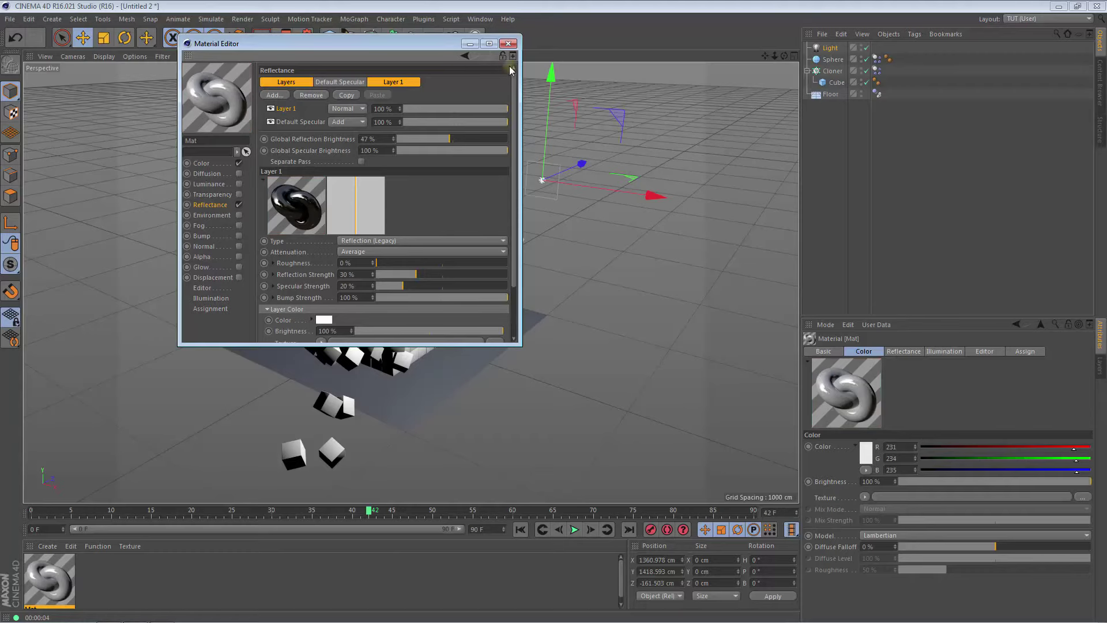
pyautogui.click(508, 44)
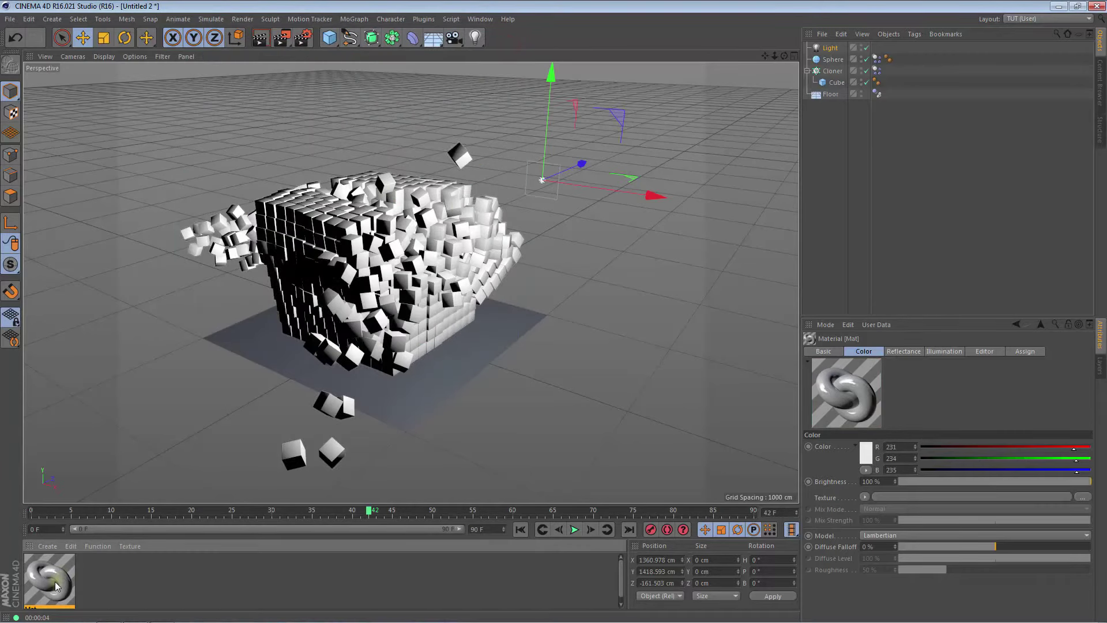
# Apply Mat to the Floor and Cloner, then create material Mat.1 and open it for editing
pyautogui.moveTo(55, 587); pyautogui.dragTo(827, 95)
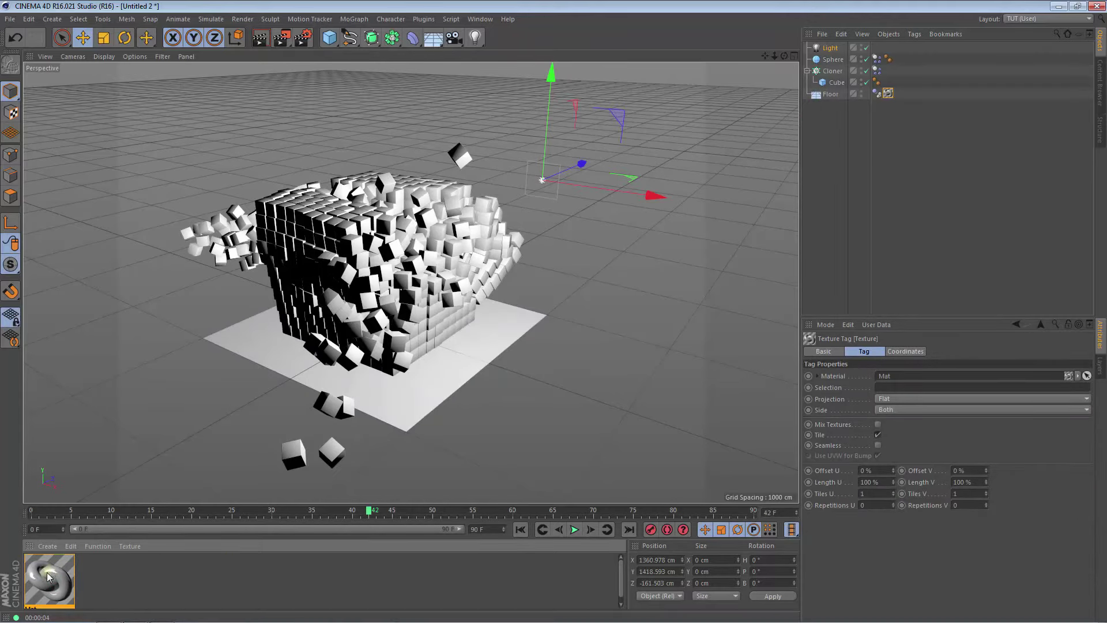
pyautogui.moveTo(47, 572); pyautogui.dragTo(833, 73)
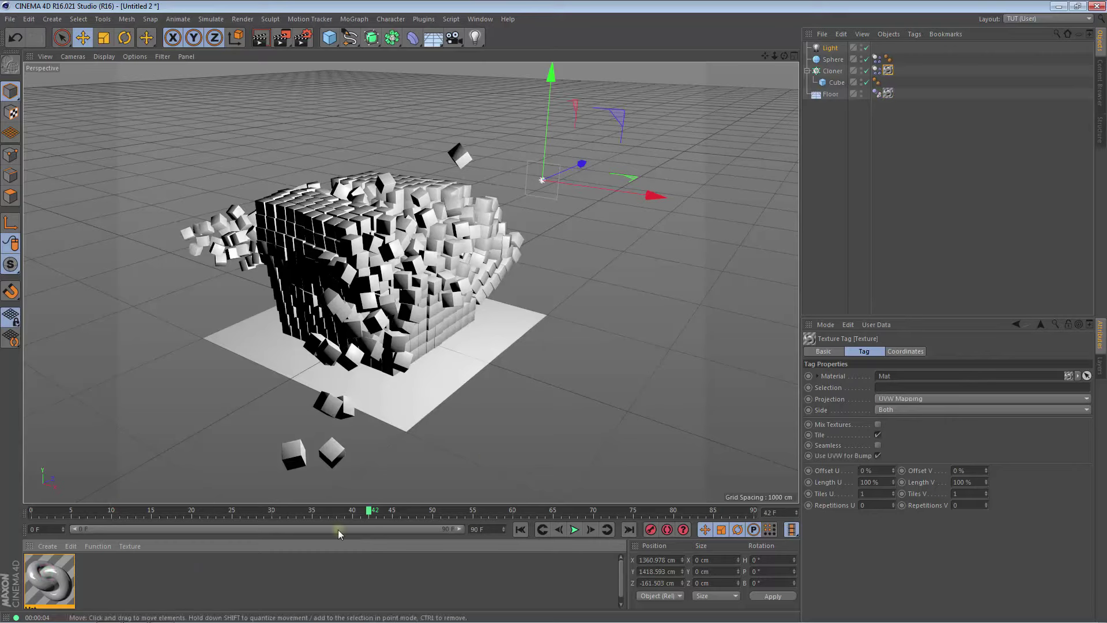
pyautogui.doubleClick(117, 573)
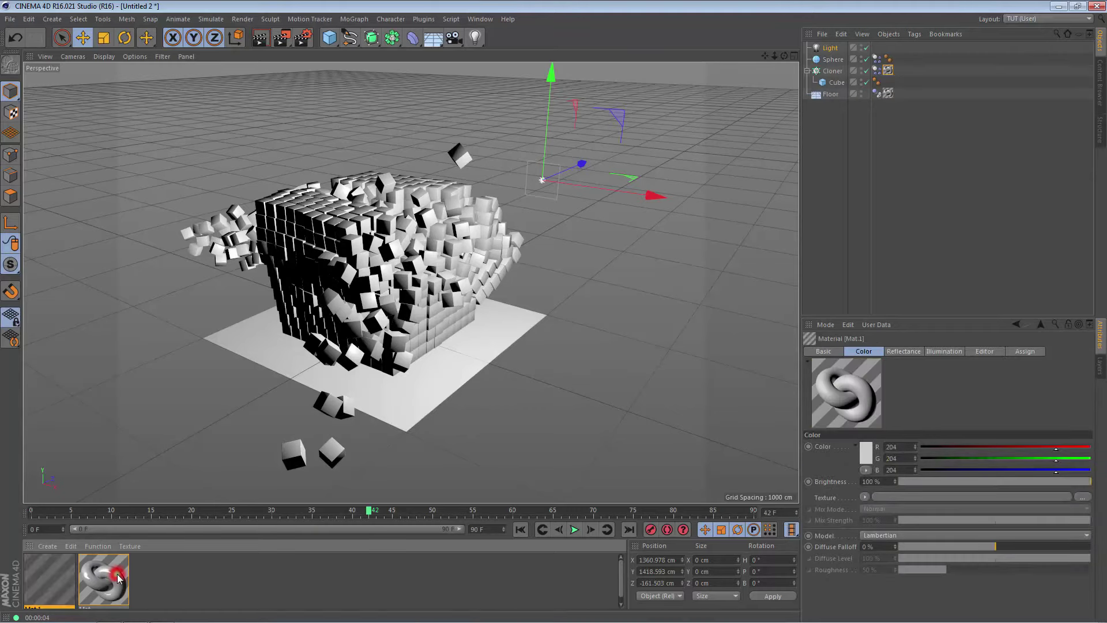
pyautogui.doubleClick(46, 579)
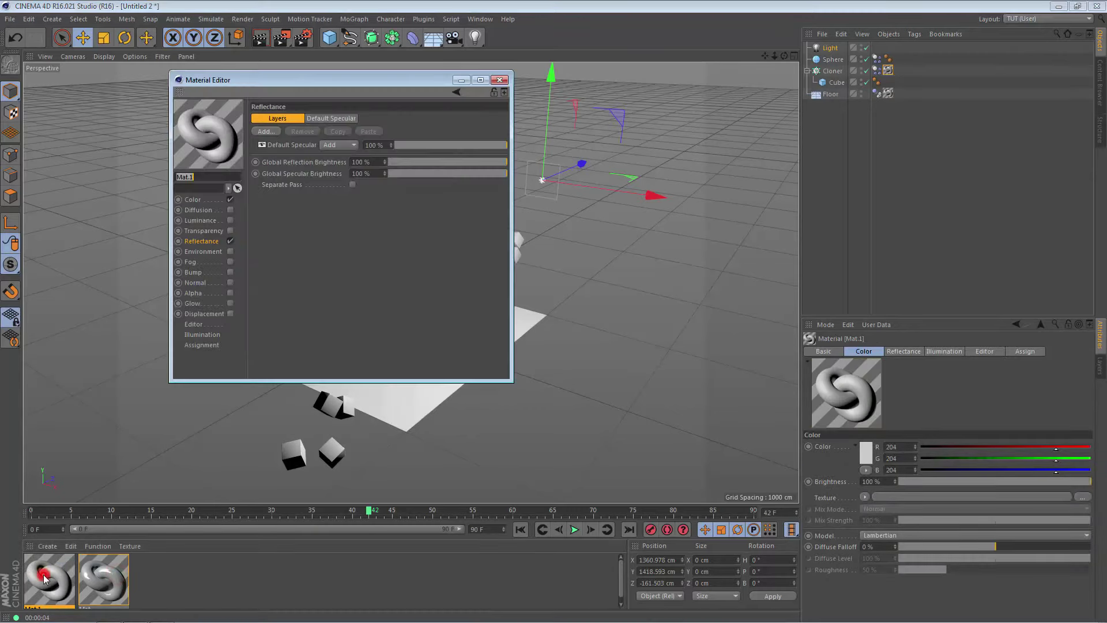
# Keep Mat.1's specular blend at Add and add a Reflection (Legacy) layer with 10% roughness
pyautogui.click(202, 245)
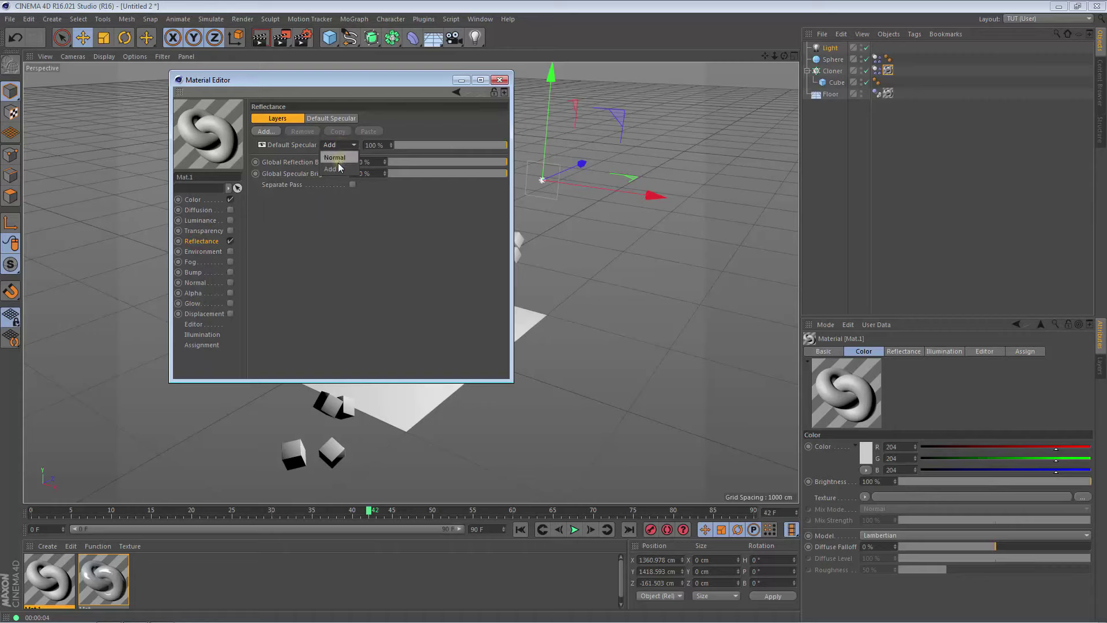
pyautogui.click(338, 167)
pyautogui.click(262, 132)
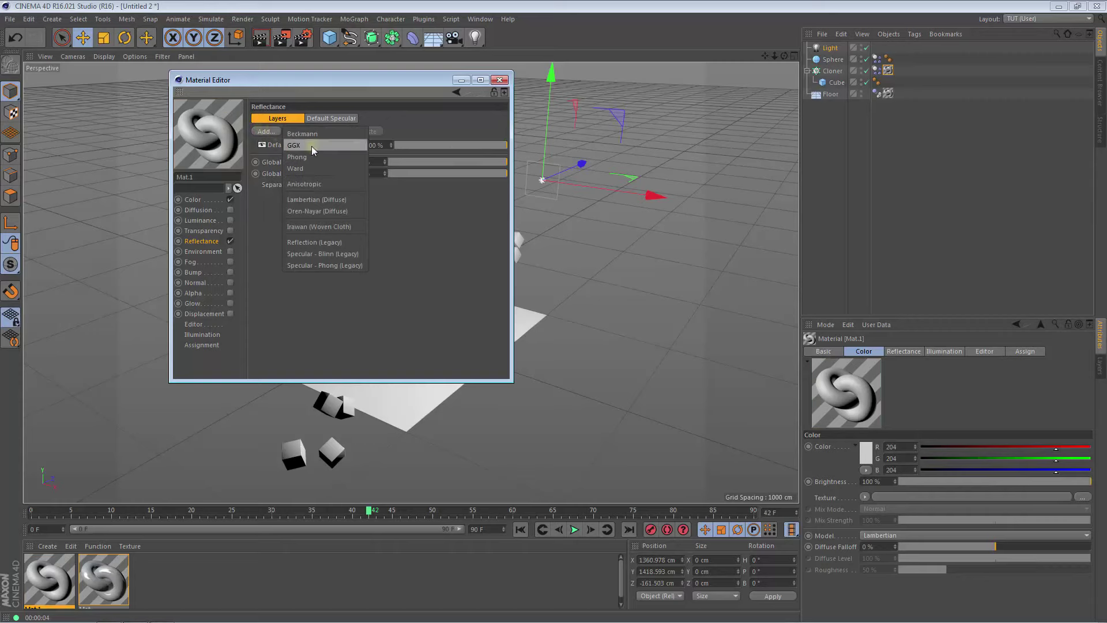
pyautogui.click(330, 243)
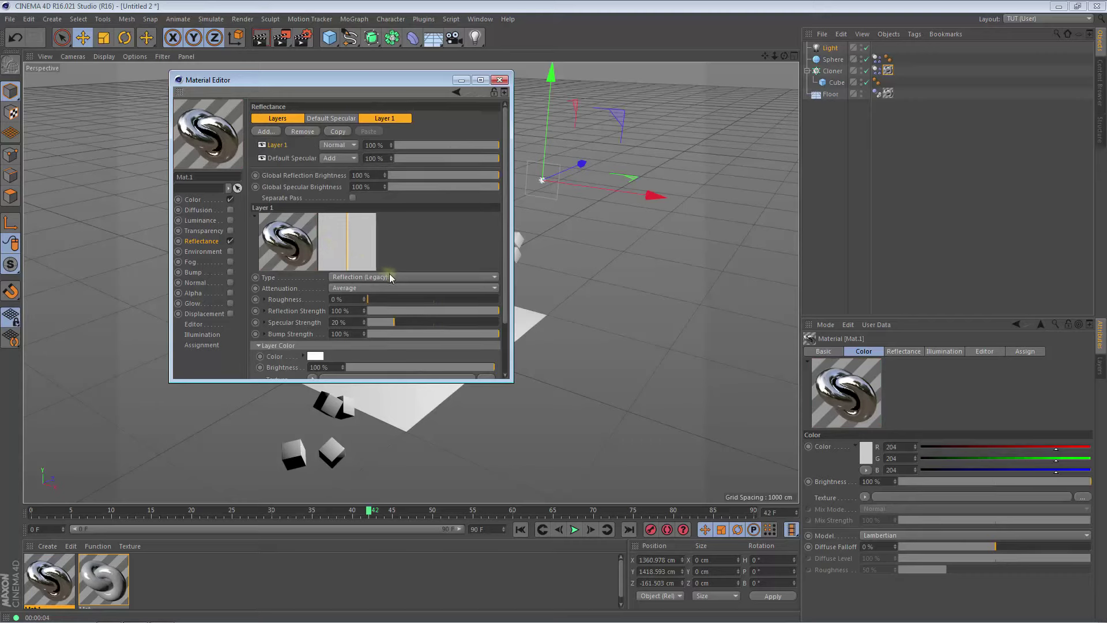
pyautogui.click(383, 299)
pyautogui.moveTo(382, 299); pyautogui.dragTo(379, 299)
pyautogui.moveTo(380, 299); pyautogui.dragTo(381, 299)
# Apply Mat.1 to the Sphere and rewind the simulation to frame 0
pyautogui.click(498, 80)
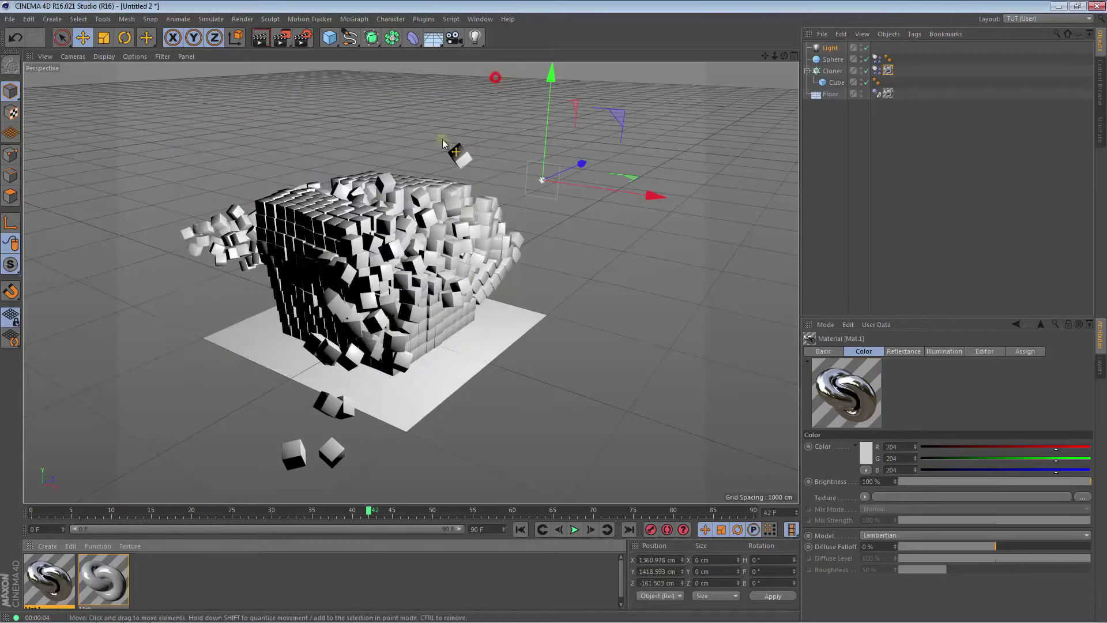
pyautogui.moveTo(47, 577); pyautogui.dragTo(833, 58)
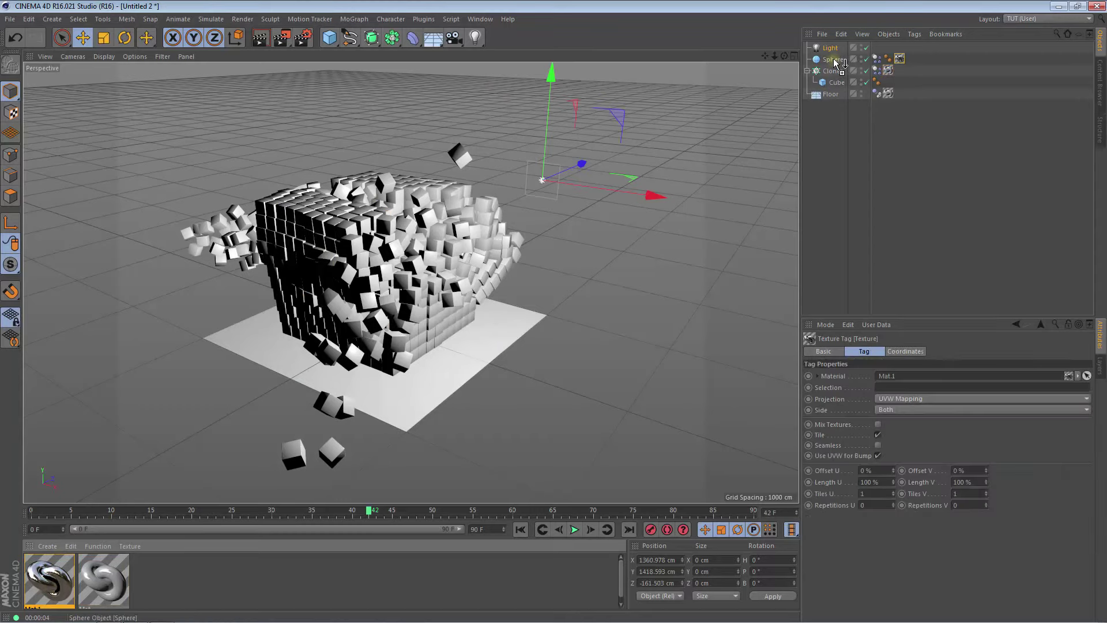
pyautogui.click(520, 530)
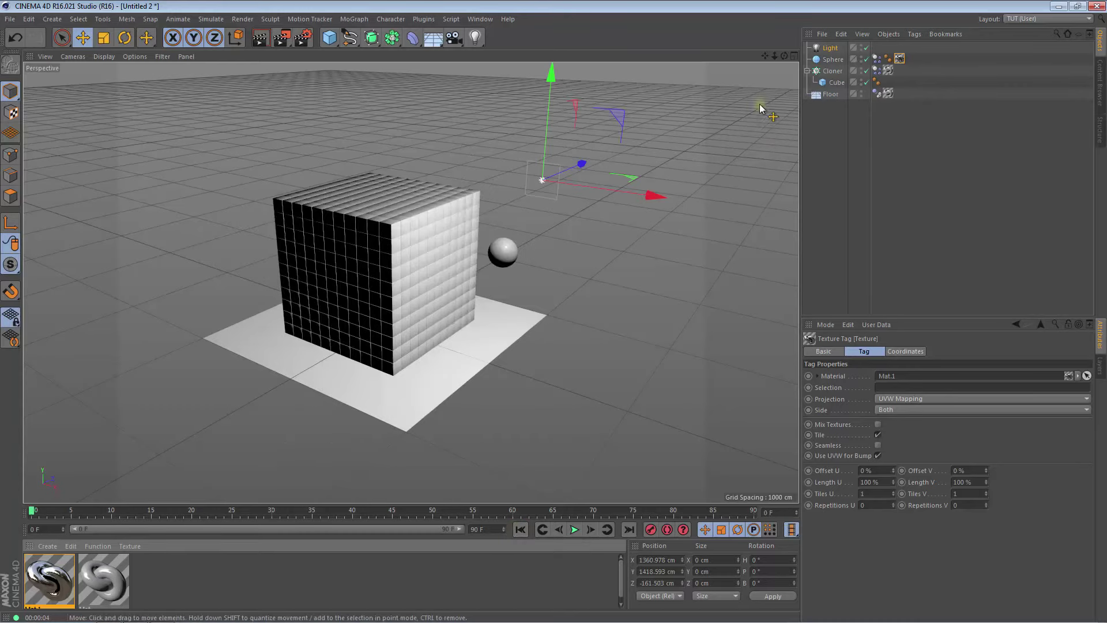
# Zoom in on the cube and sphere from the front and reopen Mat.1's settings
pyautogui.click(775, 55)
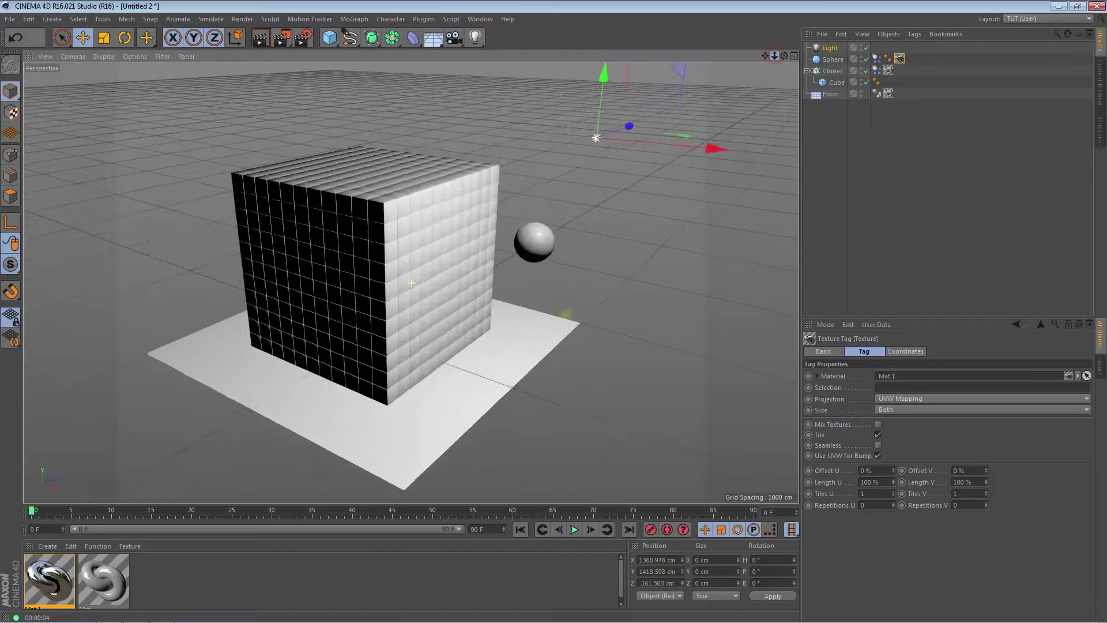
pyautogui.moveTo(775, 55); pyautogui.dragTo(686, 32)
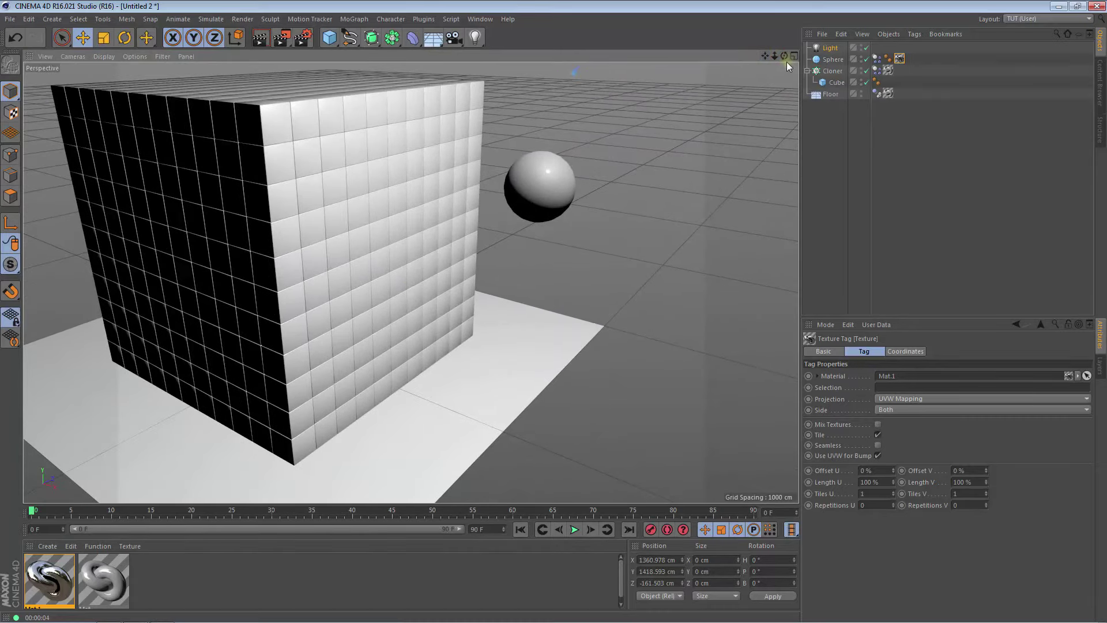
pyautogui.moveTo(782, 56); pyautogui.dragTo(750, 58)
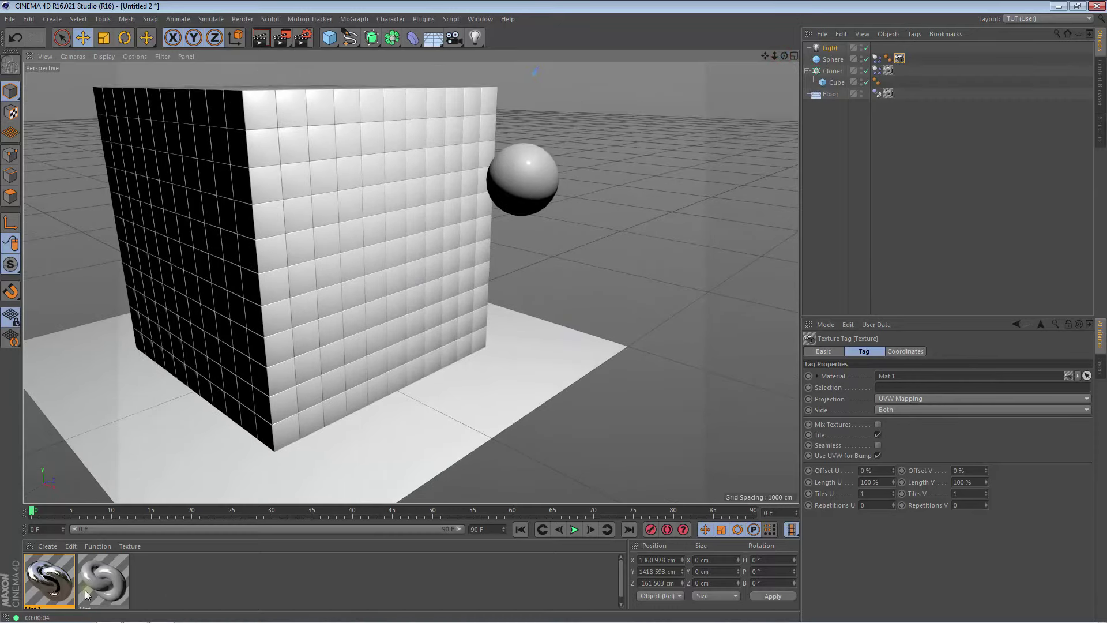
pyautogui.doubleClick(60, 574)
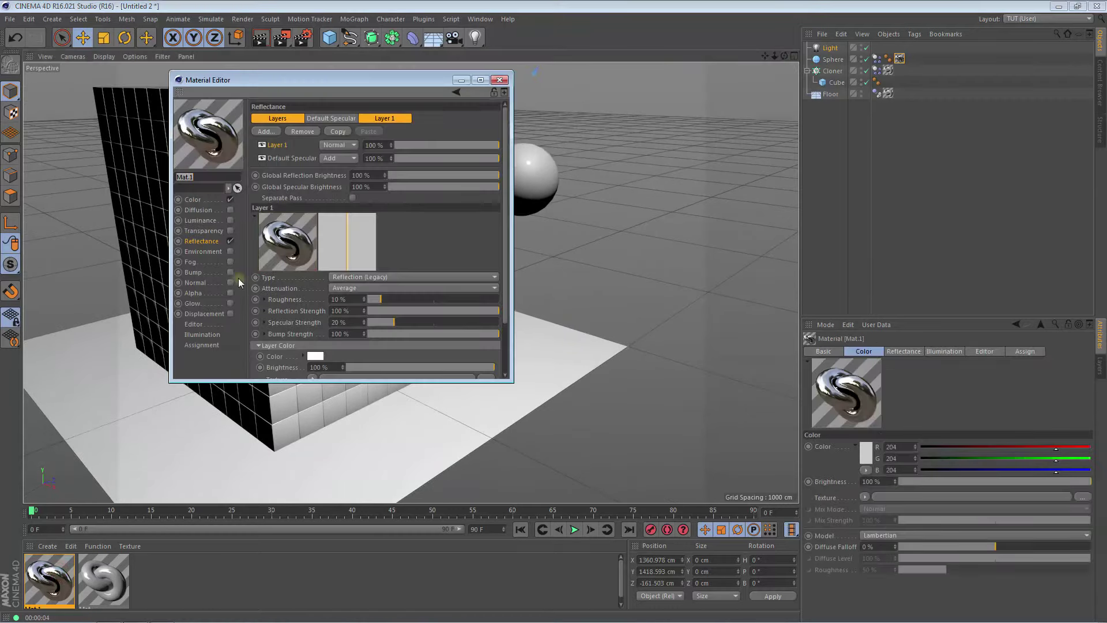
# Disable Mat.1's Color channel so the sphere turns glossy black, and close the editor
pyautogui.click(231, 200)
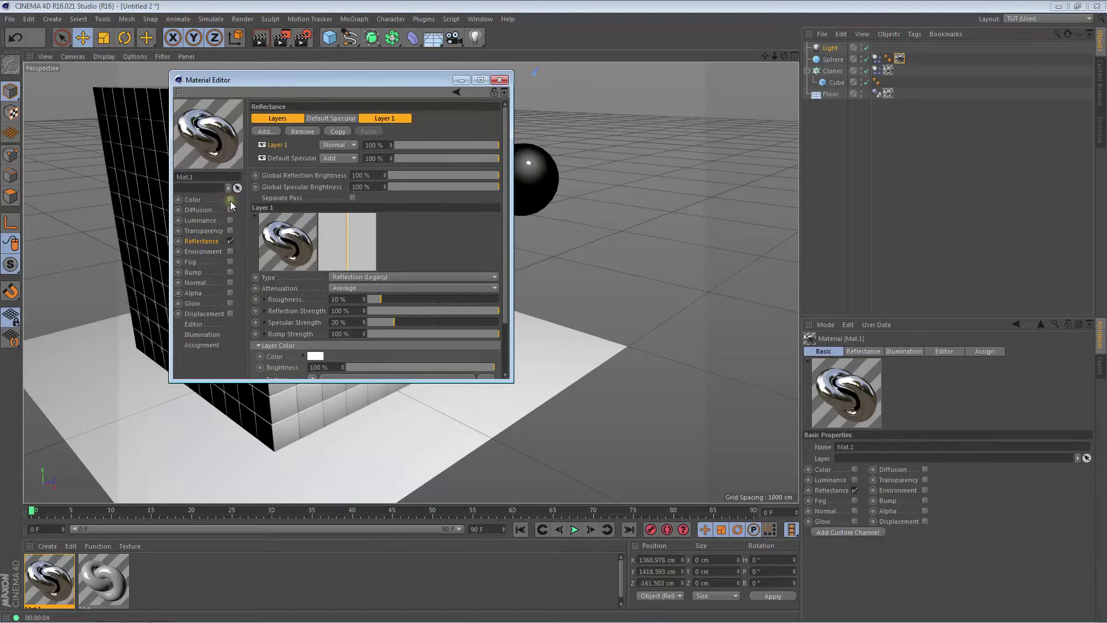
pyautogui.click(499, 80)
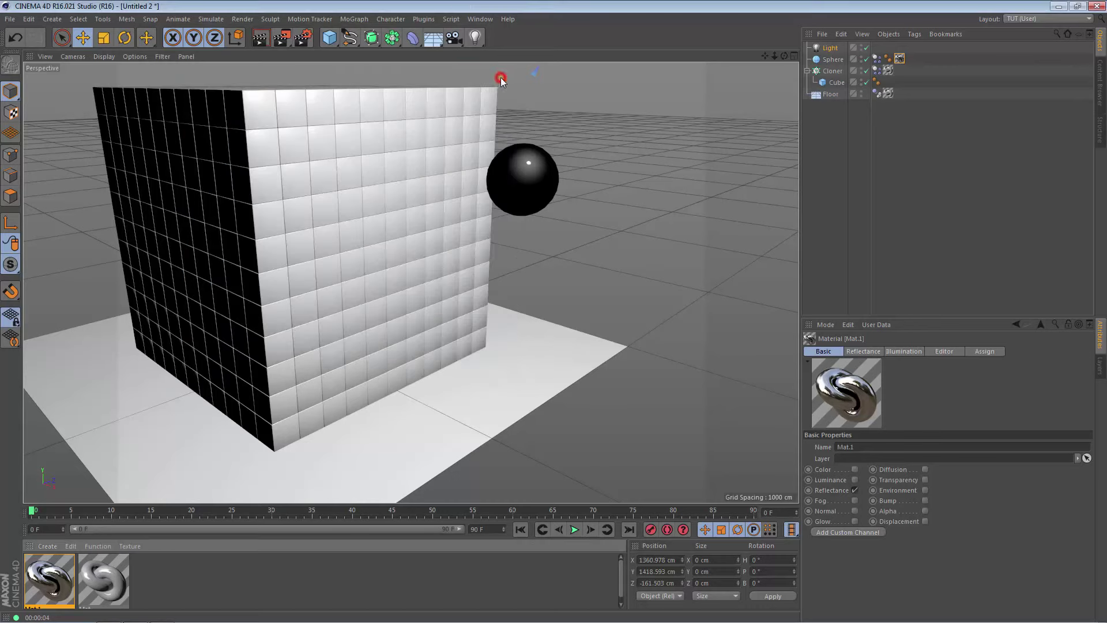
# Test-render the view with reflections and shadows, then play the simulation
pyautogui.click(265, 40)
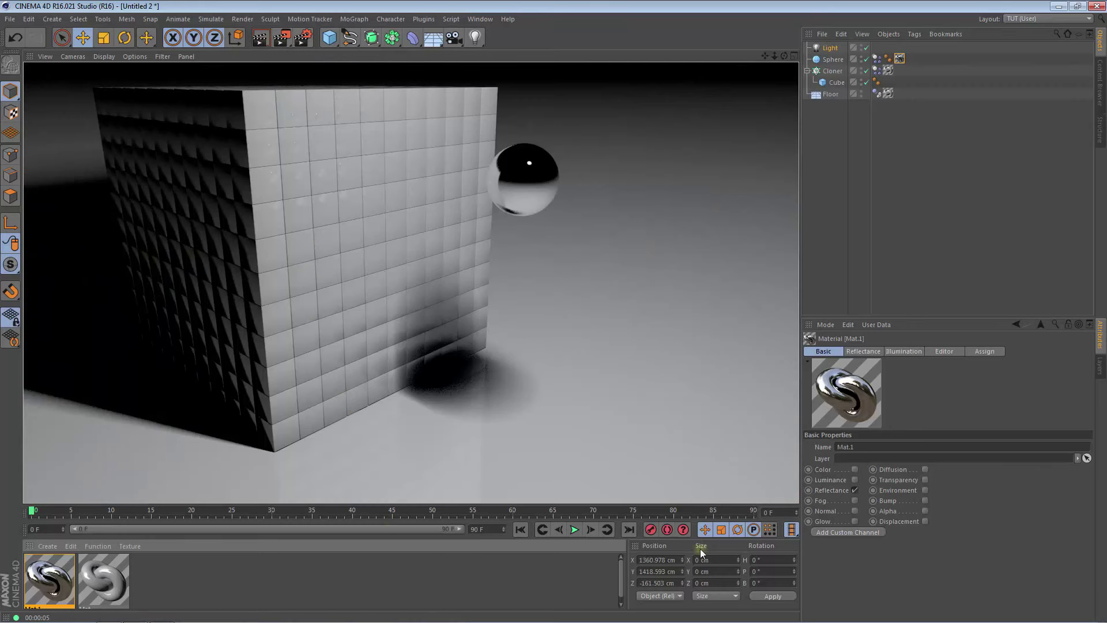
pyautogui.click(574, 530)
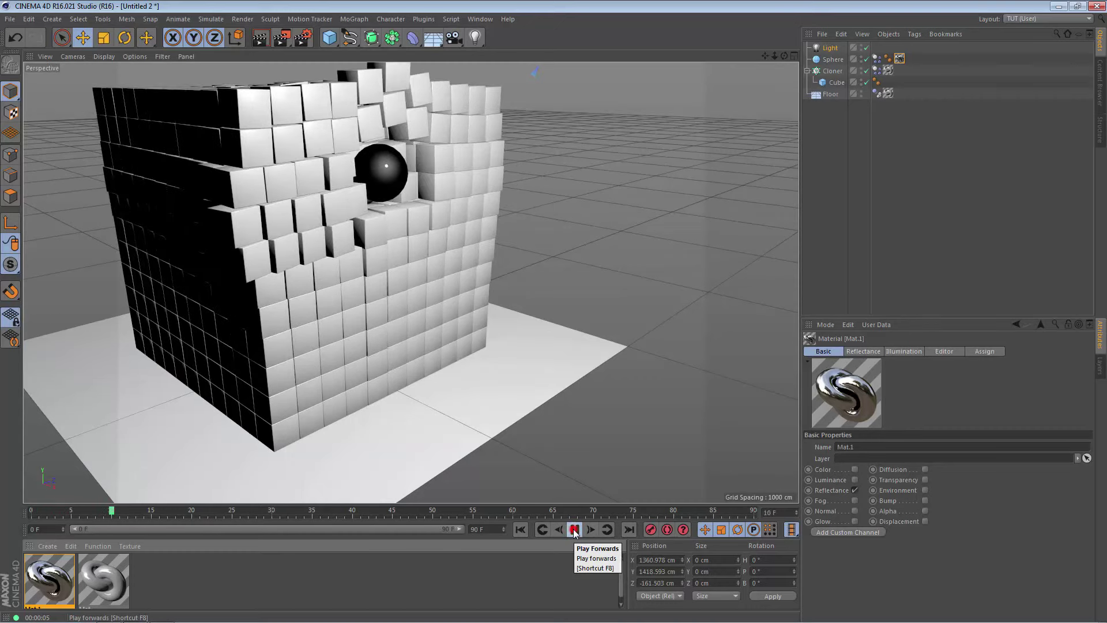
# Stop at frame 11, render the shattered cube wall, and resume playback
pyautogui.click(574, 530)
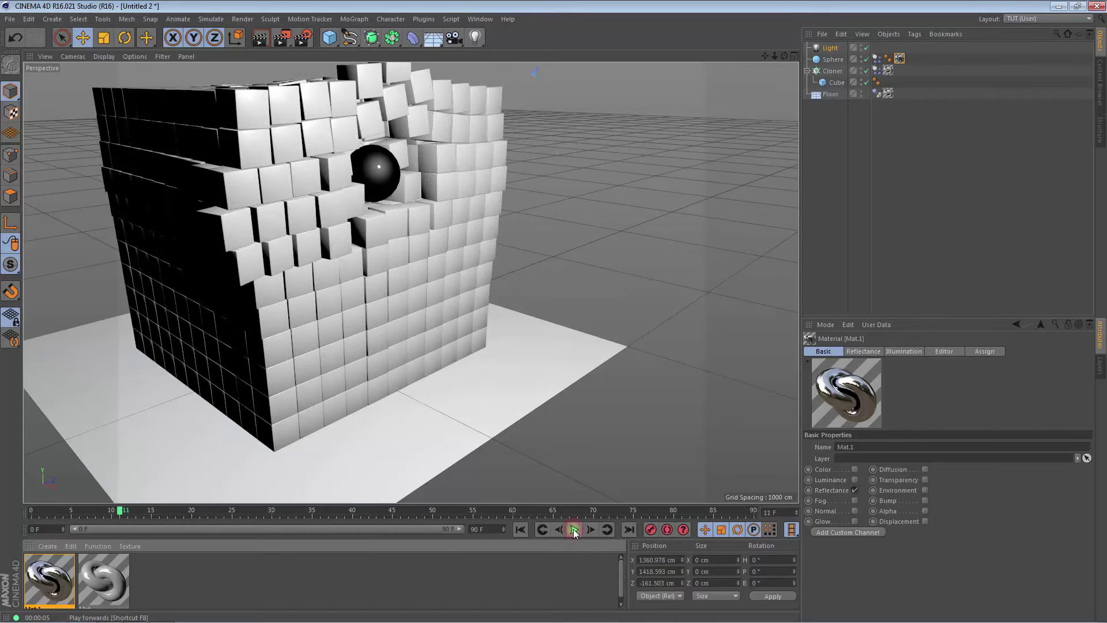
pyautogui.click(261, 41)
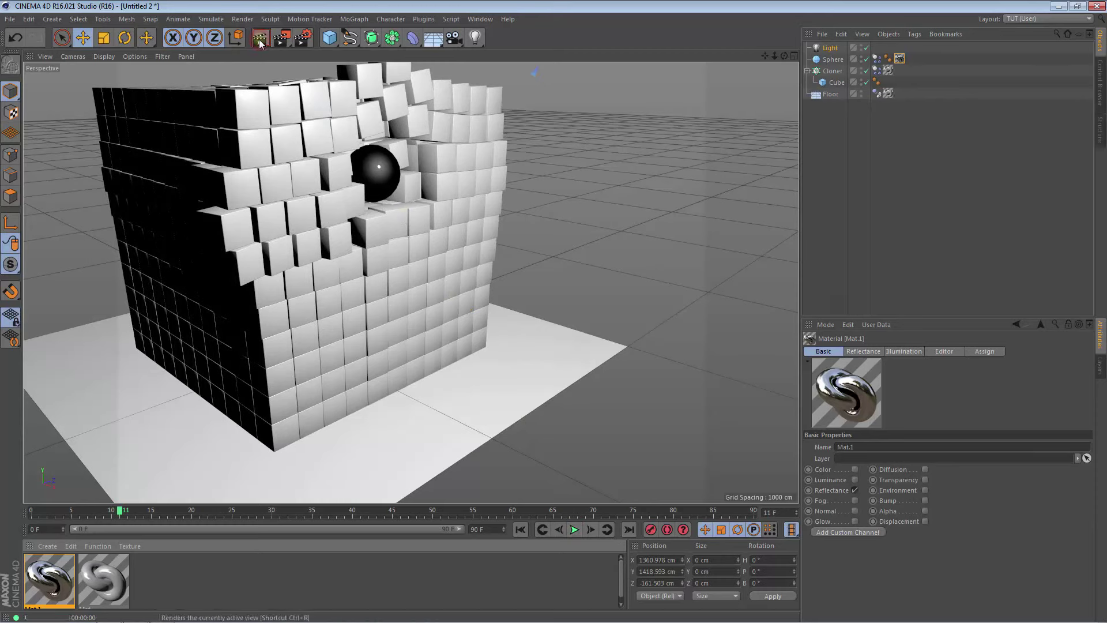
pyautogui.click(575, 530)
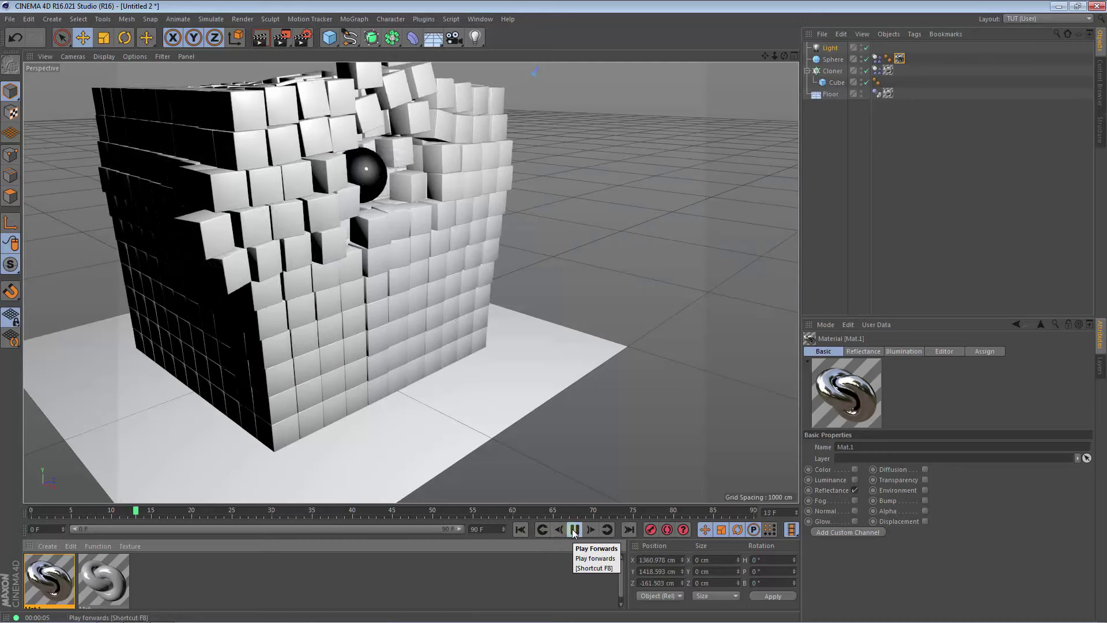